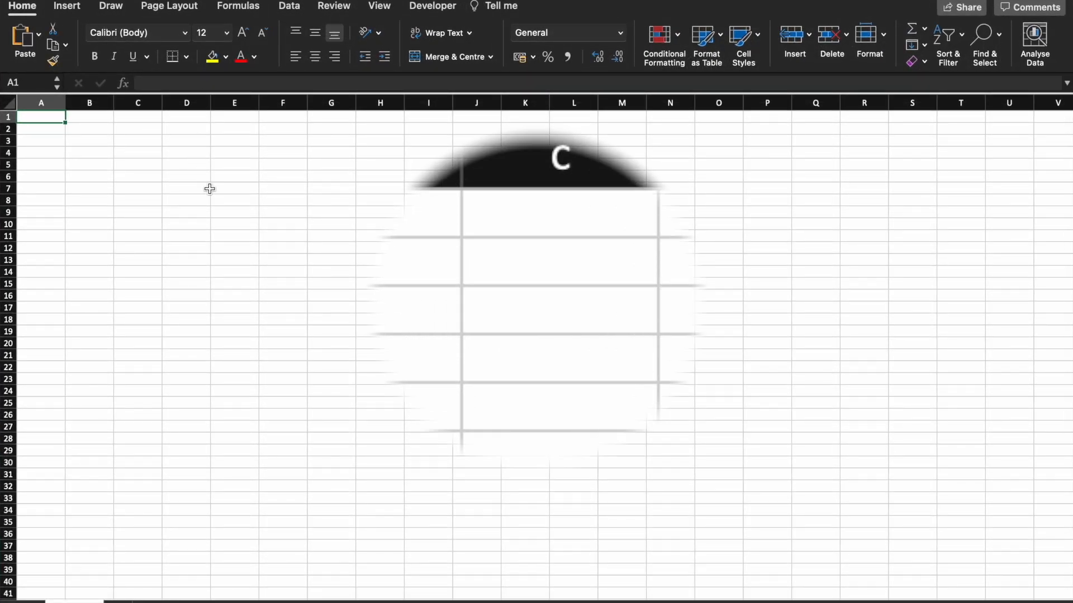
Enter the value 10 in cells A1 and A2.
type("10")
key("Return")
type("10")
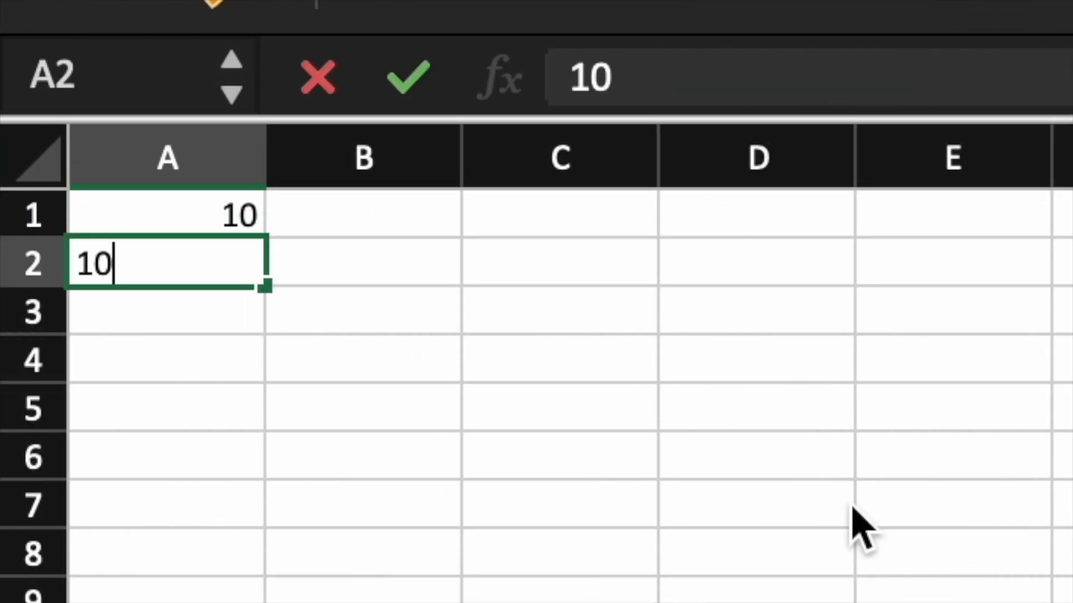
key("Return")
In A3, enter a SUM formula adding A1 and A2, using autocomplete for the function name.
type("=")
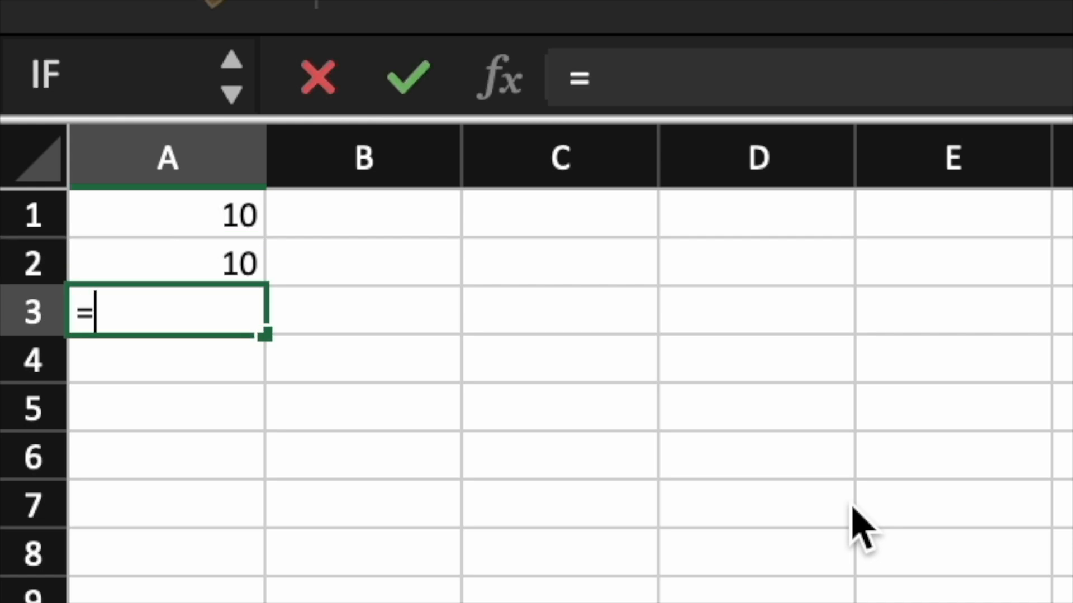
type("sum")
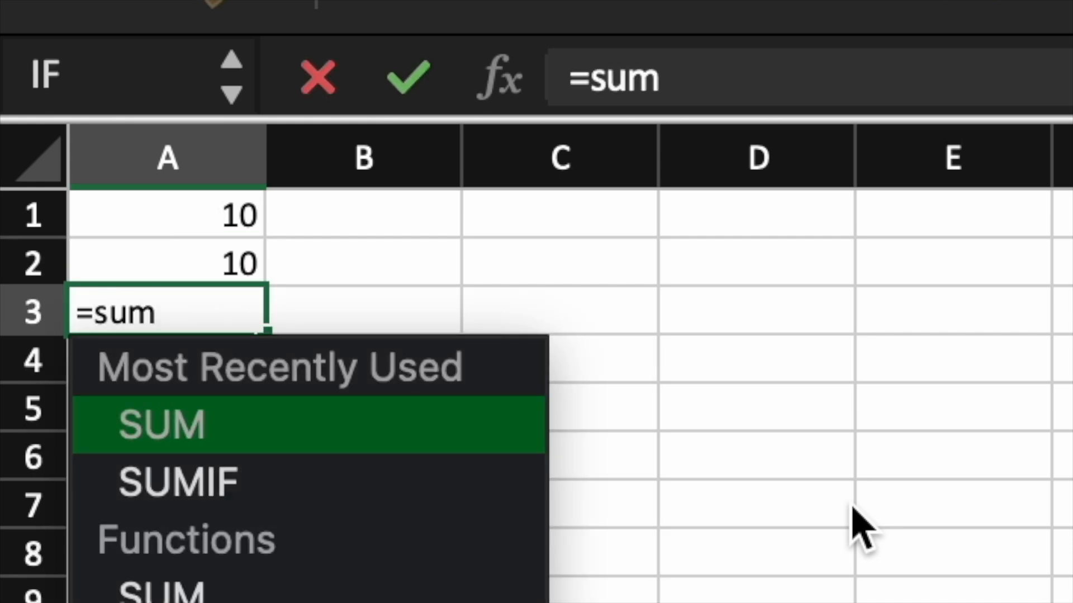
key("Tab")
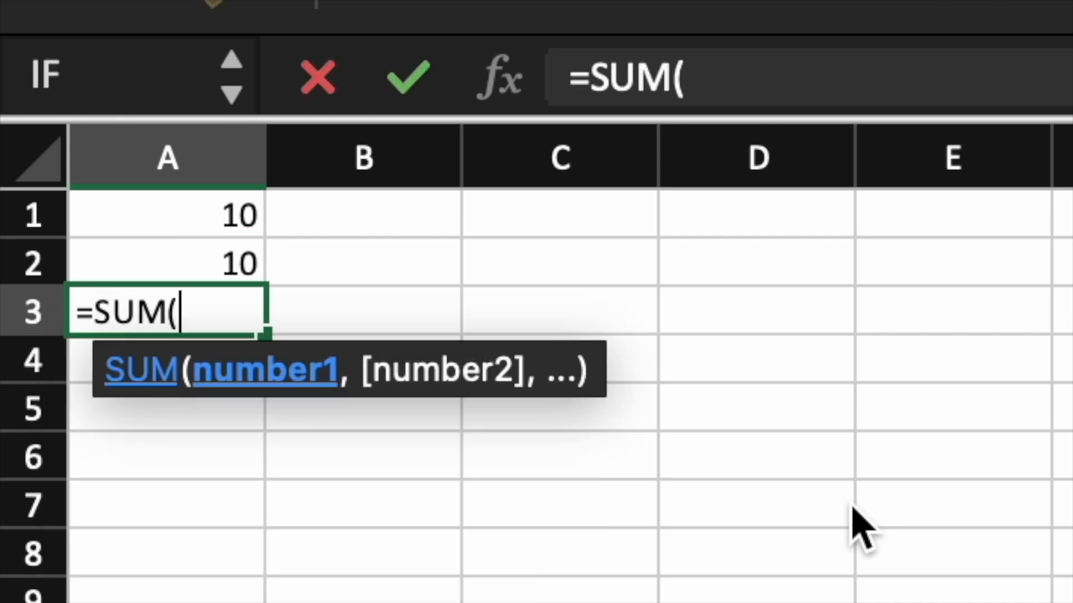
left_click(250, 218)
left_click(764, 77)
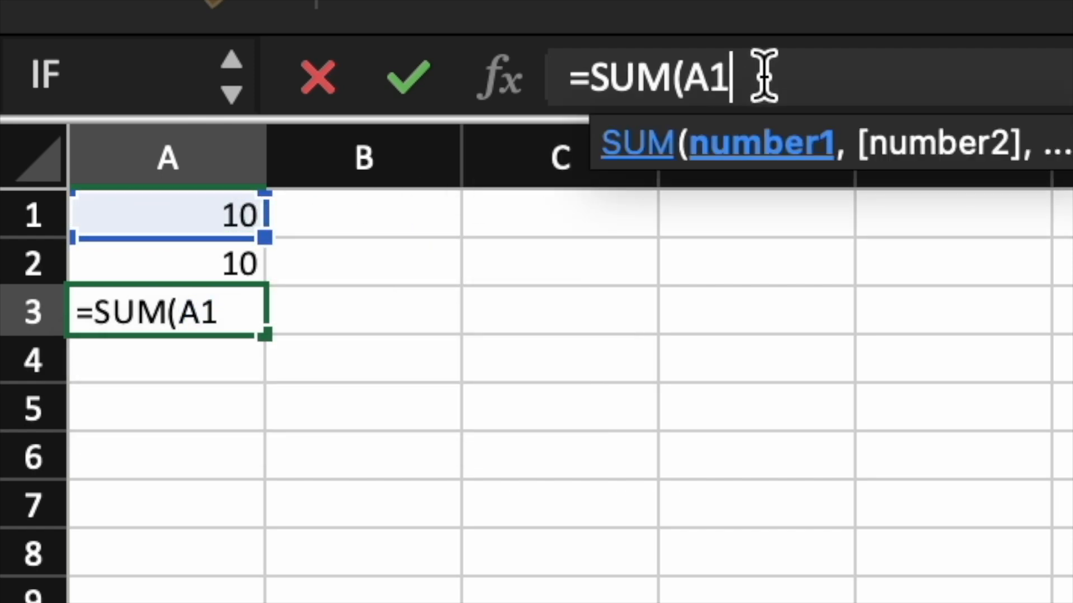
type(",")
left_click(249, 263)
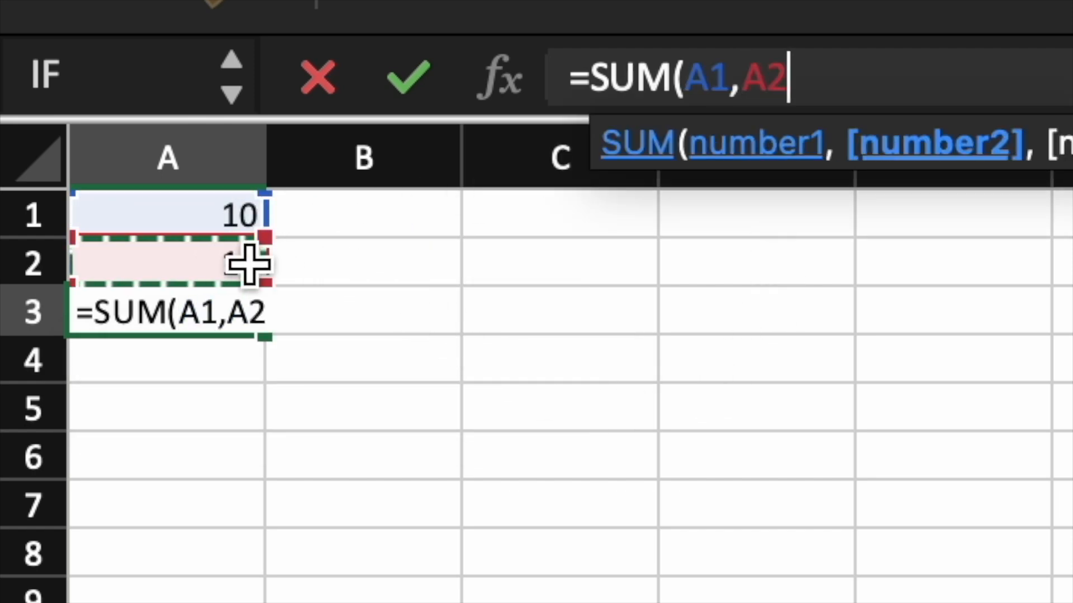
type(")")
key("Return")
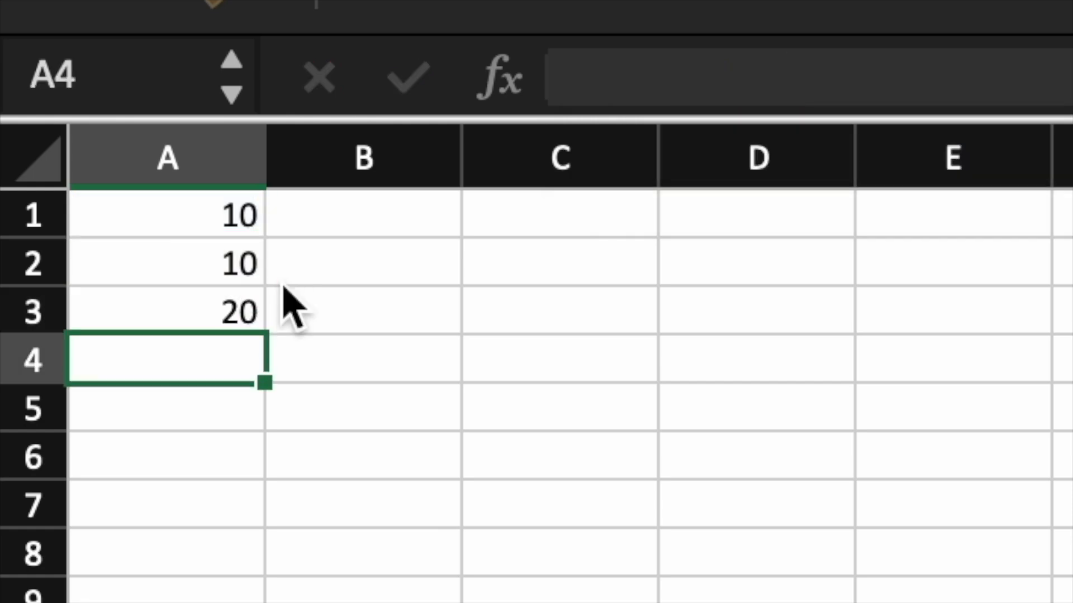
Enter the value 10 in cells C3, C4 and C5.
left_click(232, 313)
left_click(96, 252)
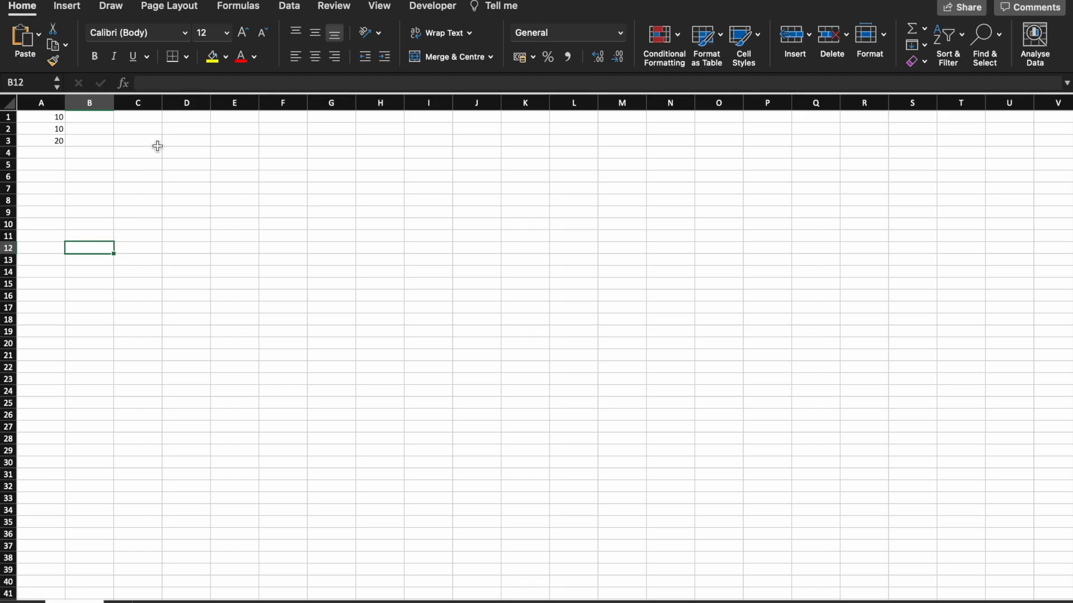
left_click(150, 141)
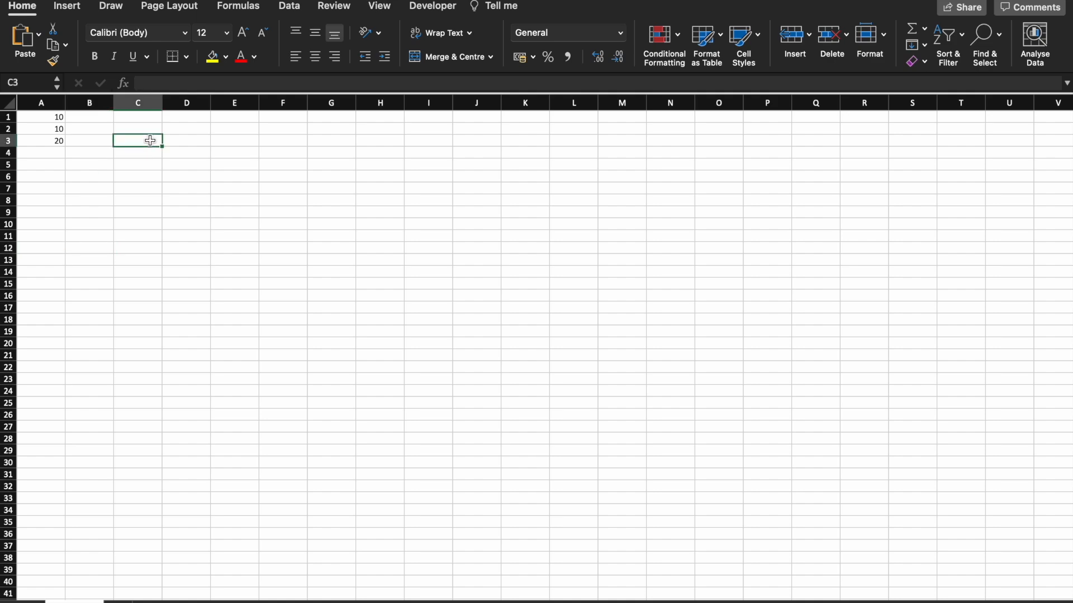
type("10")
key("Return")
type("10")
key("Return")
type("10")
key("Return")
In C6, enter a SUM formula over the range C3:C5.
type("=sum")
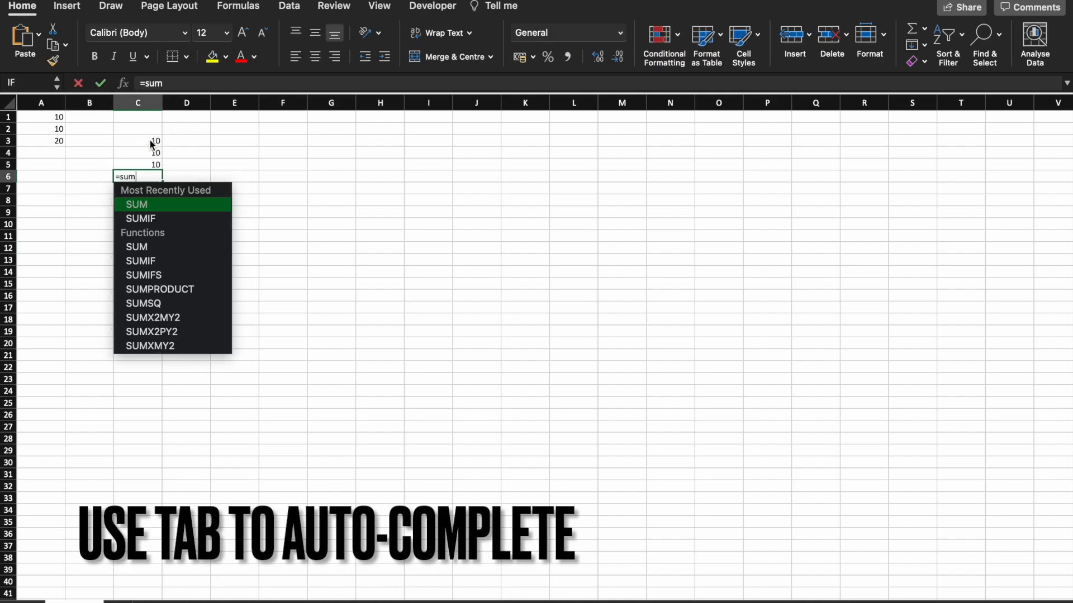
key("Tab")
left_click(152, 140)
left_click_drag(152, 140, 152, 164)
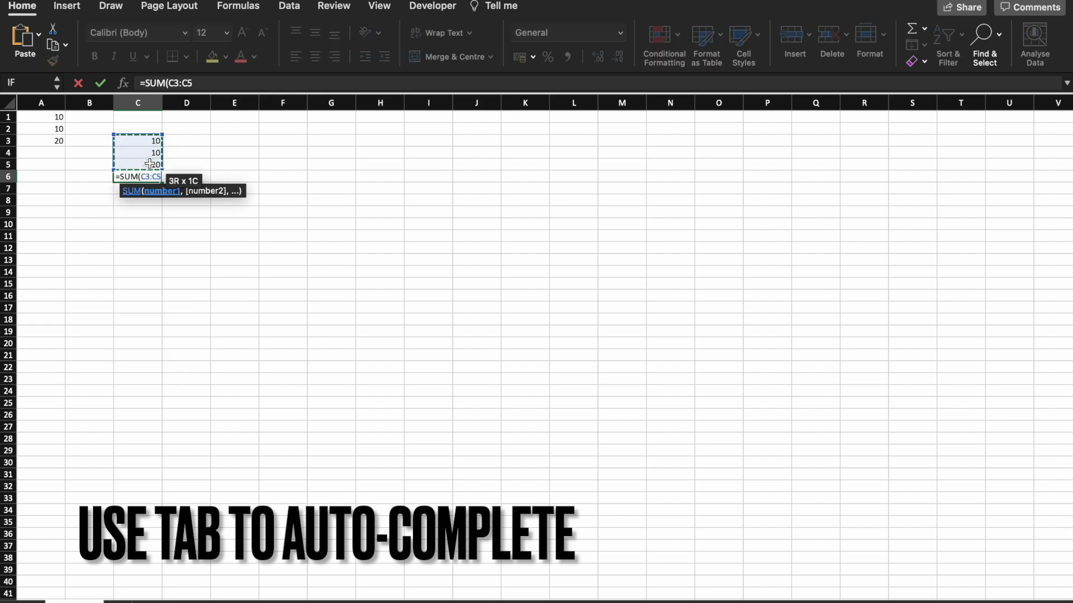
key("Return")
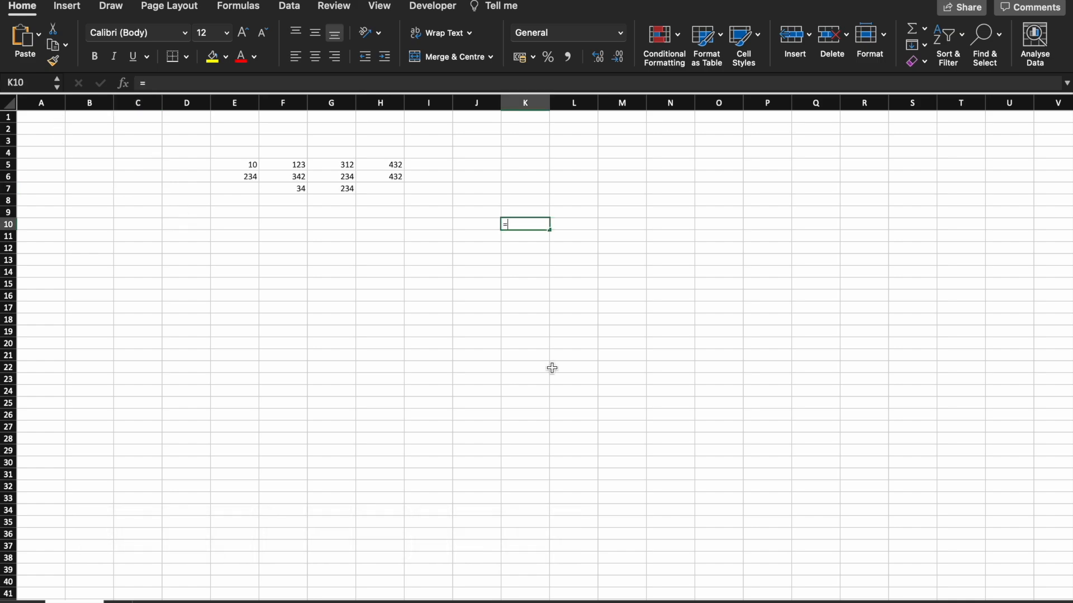
In K10, enter a SUM formula over the numbers block E5:H7.
type("sum")
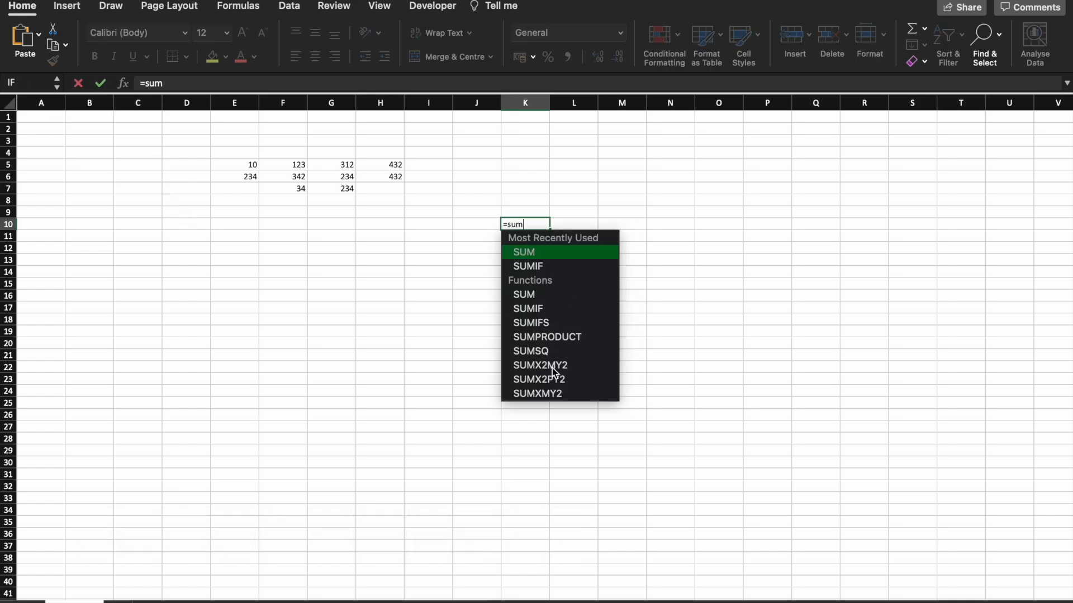
key("Tab")
left_click_drag(216, 137, 376, 211)
key("Return")
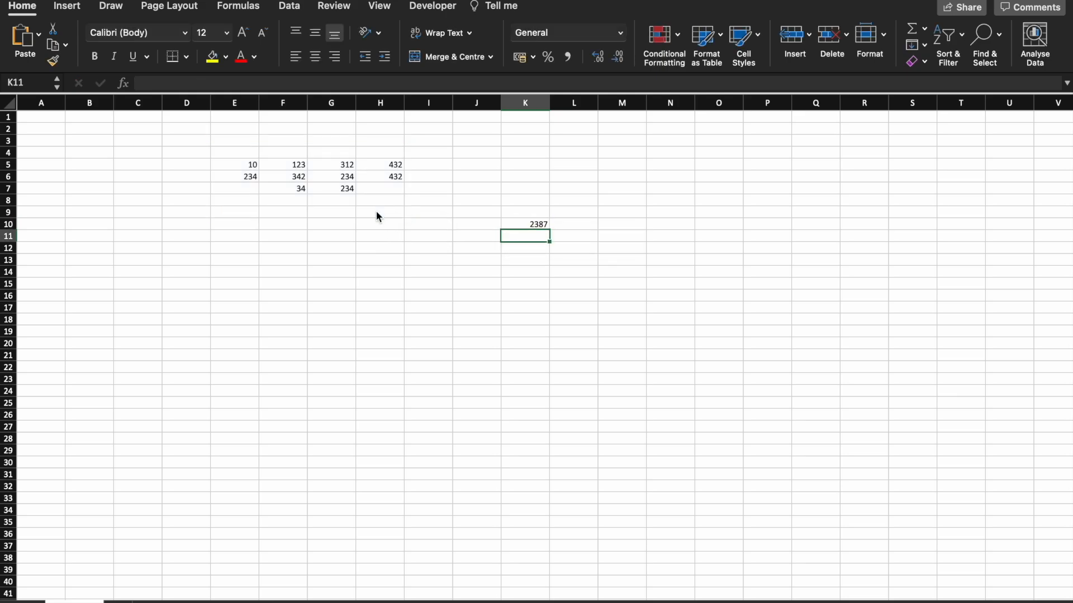
In H15, enter a COUNT formula over the numbers E4:E13.
type("=cou")
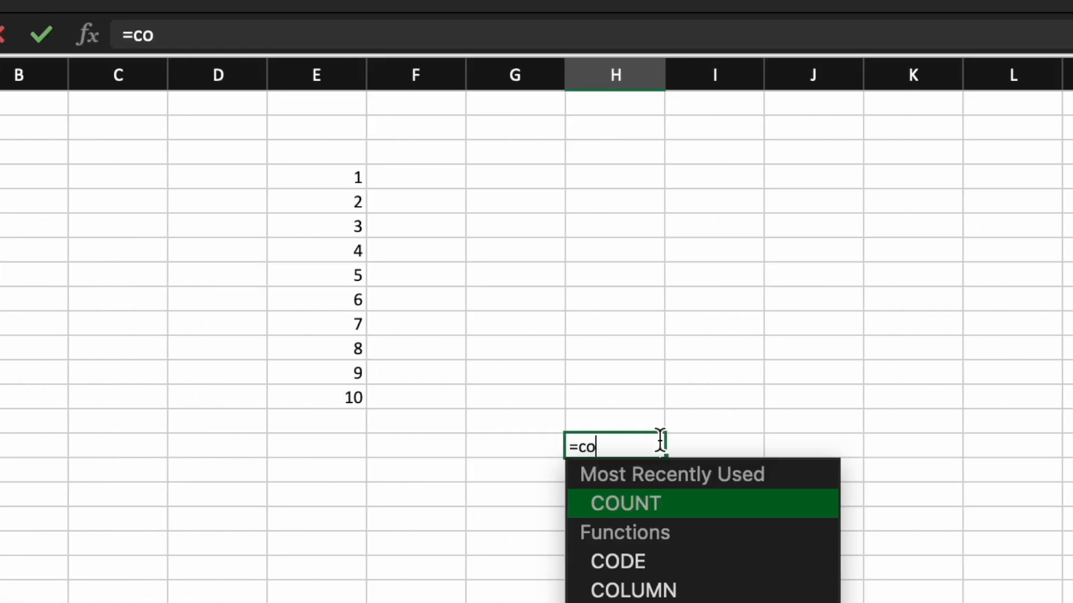
key("Tab")
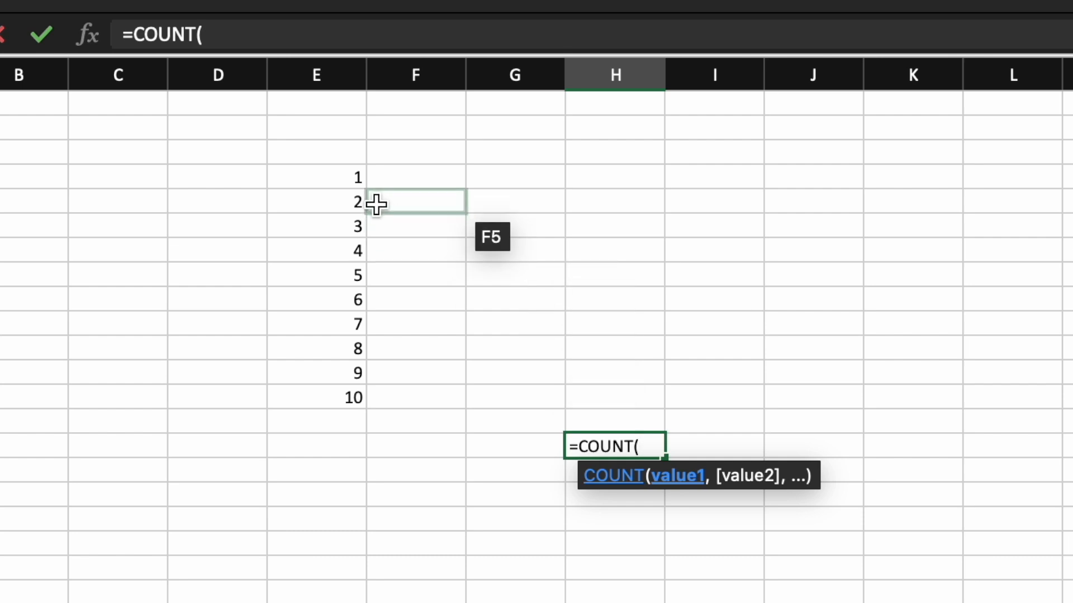
left_click_drag(359, 180, 351, 397)
key("Return")
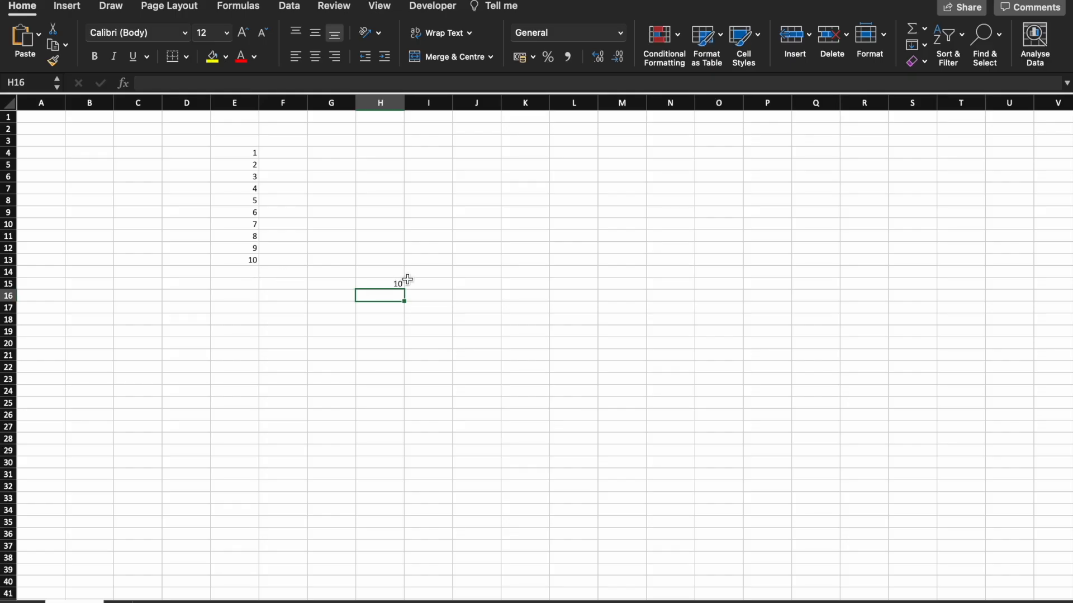
In H16, enter a COUNTA formula over the range E4:E17.
type("=count")
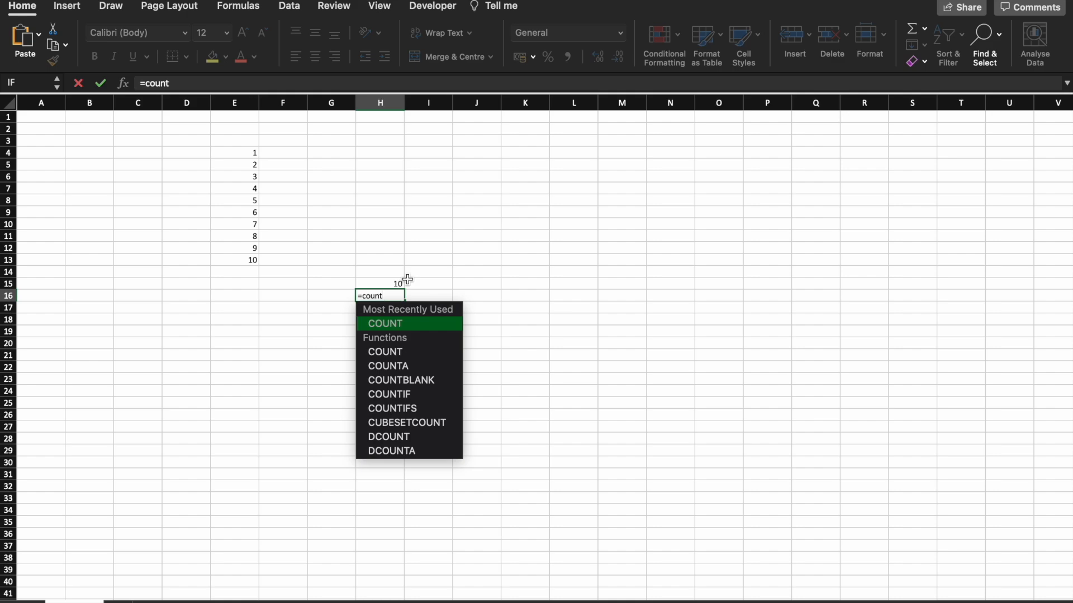
key("Down")
key("Down")
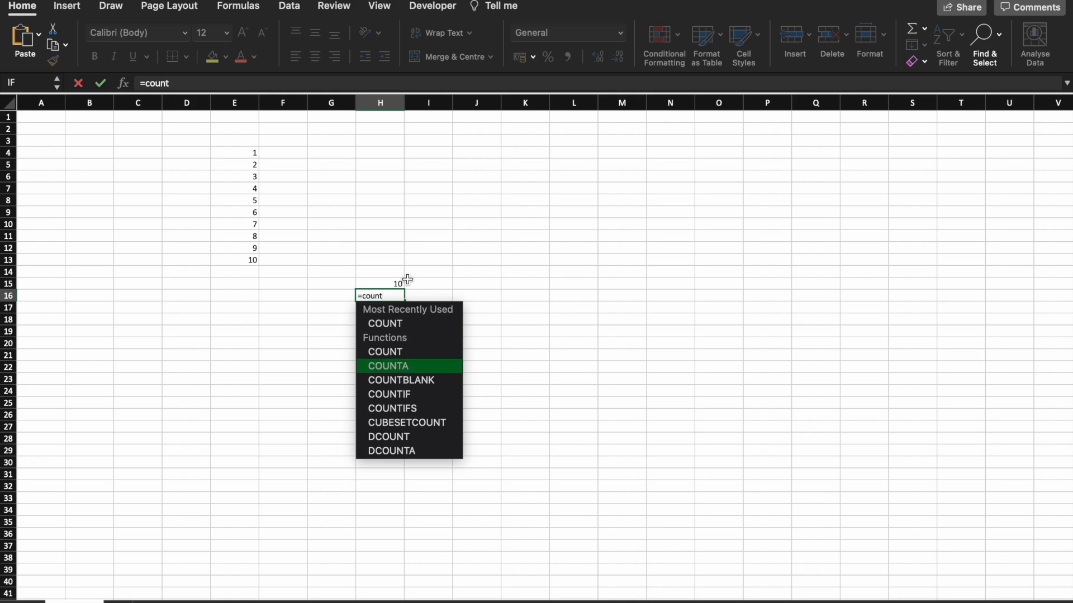
key("Tab")
left_click_drag(253, 152, 256, 307)
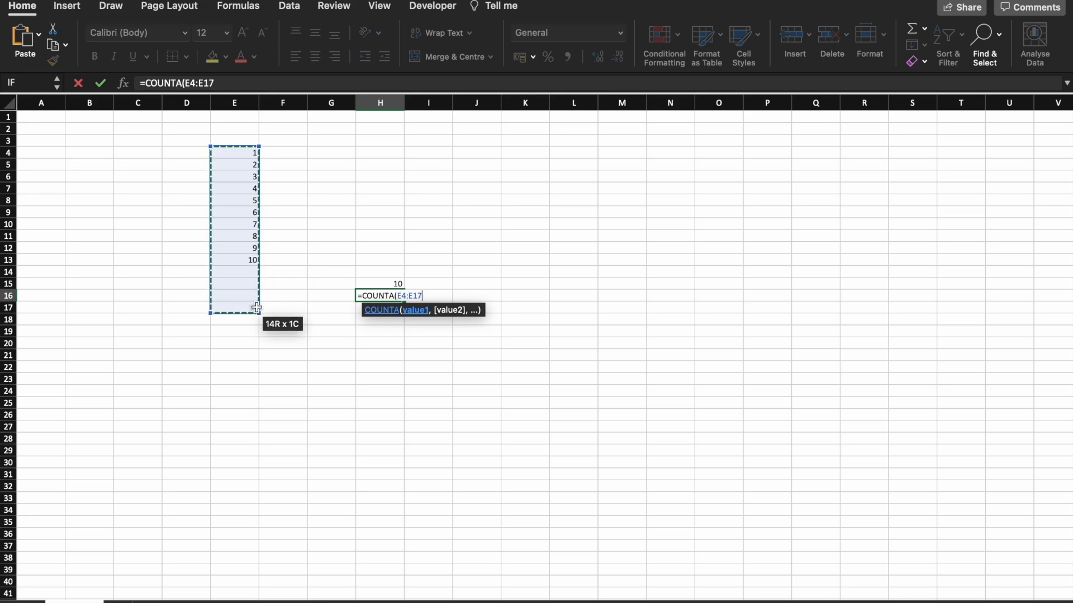
key("Return")
Enter a text name in E14 below the numbers and review the COUNT and COUNTA formulas in H15 and H16.
left_click(240, 273)
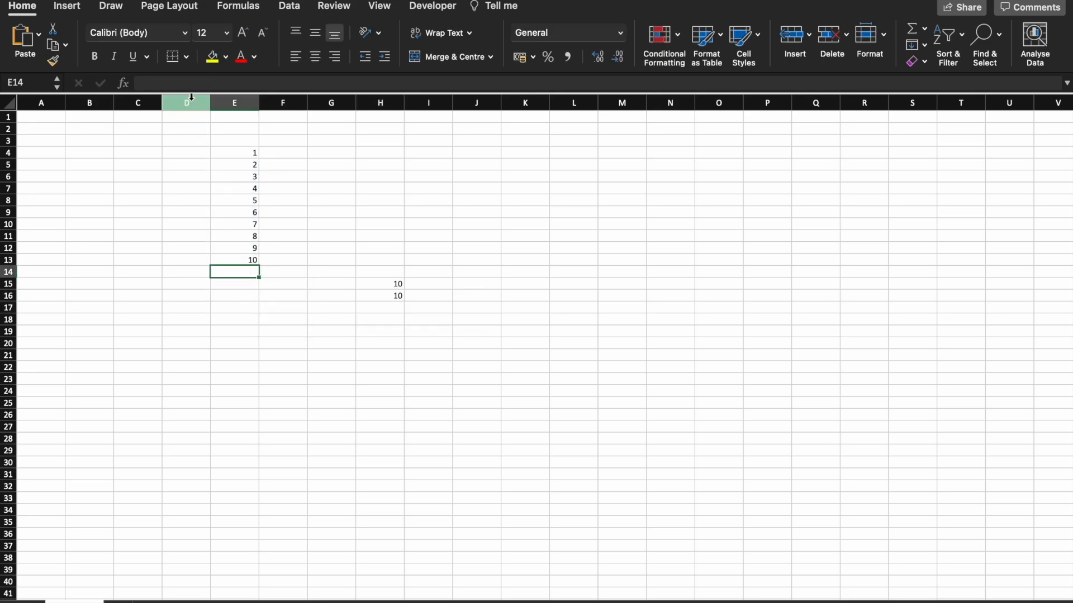
key("Return")
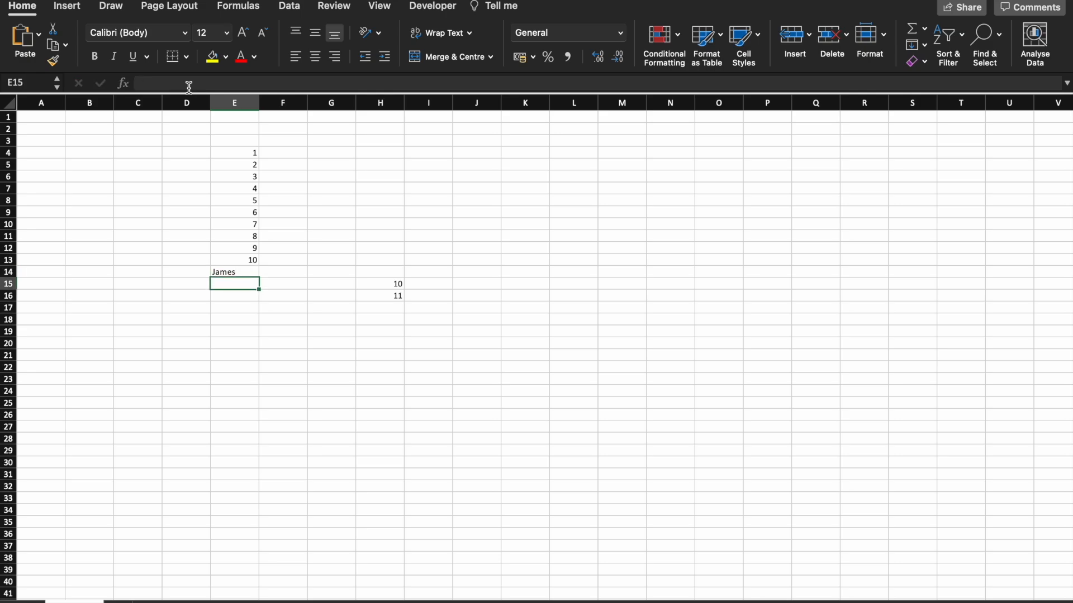
left_click(386, 282)
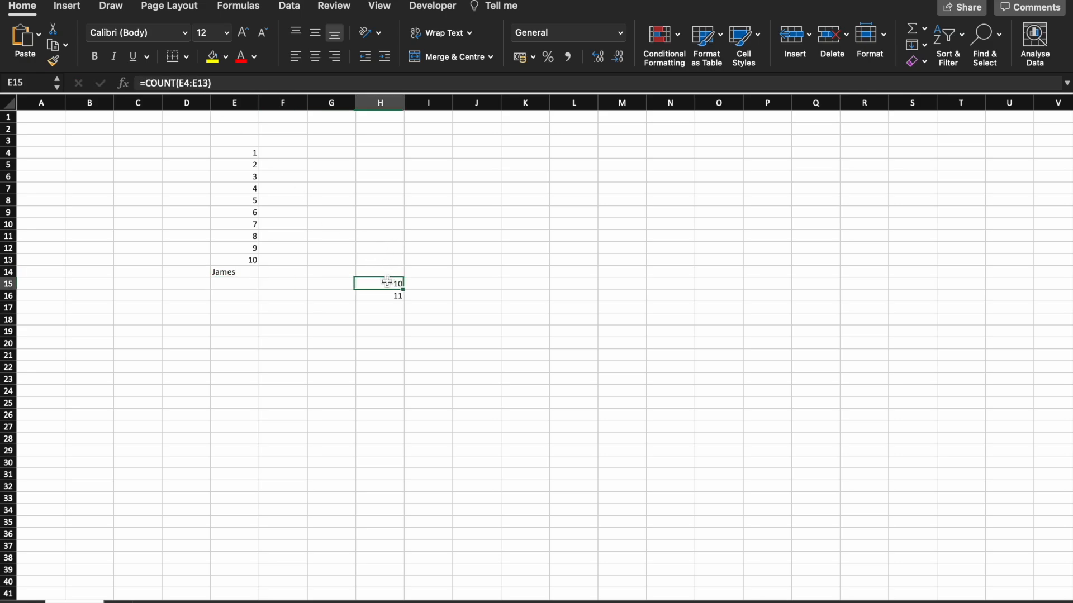
left_click(196, 83)
left_click_drag(260, 265, 258, 275)
key("Return")
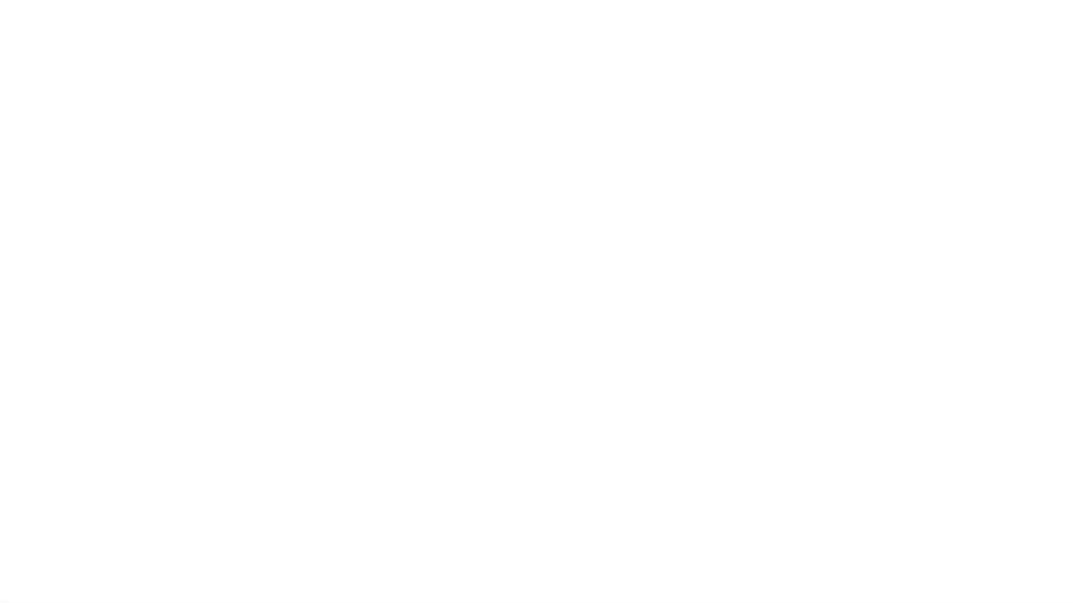
In H17, enter a COUNTBLANK formula counting empty cells in the column E range.
left_click(369, 308)
type("=count")
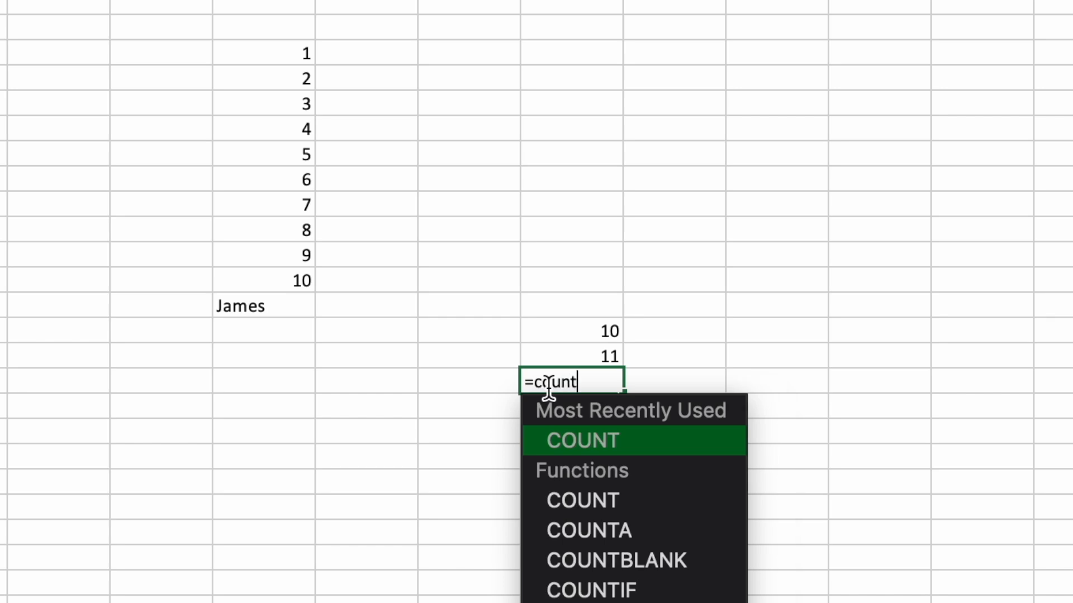
double_click(666, 556)
key("F7")
left_click_drag(301, 51, 309, 332)
key("Return")
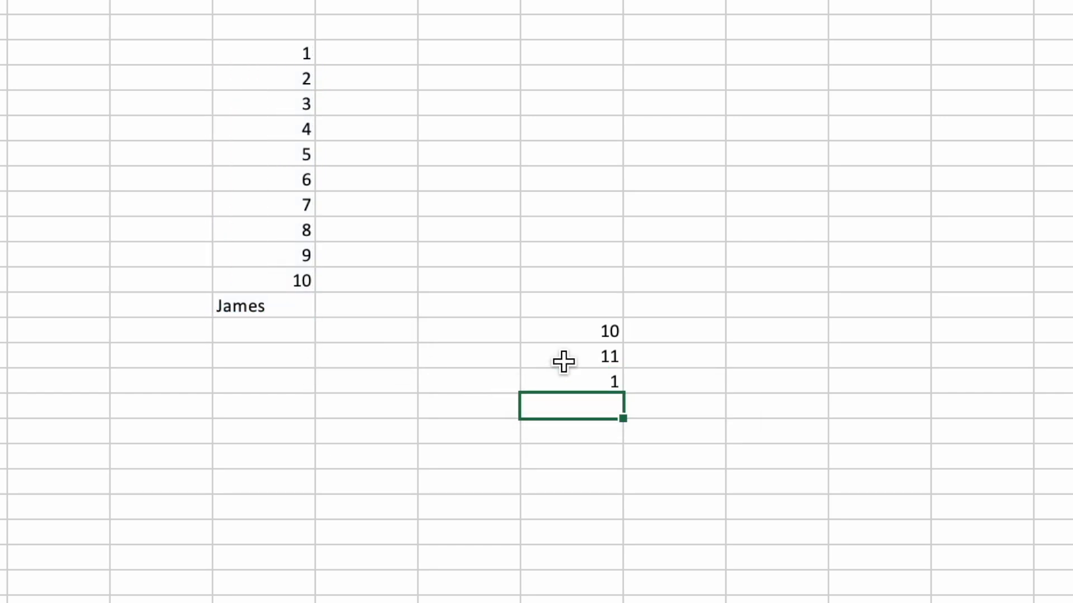
In H18, enter a COUNTIF formula counting values in E4:E13 greater than 5.
type("=count")
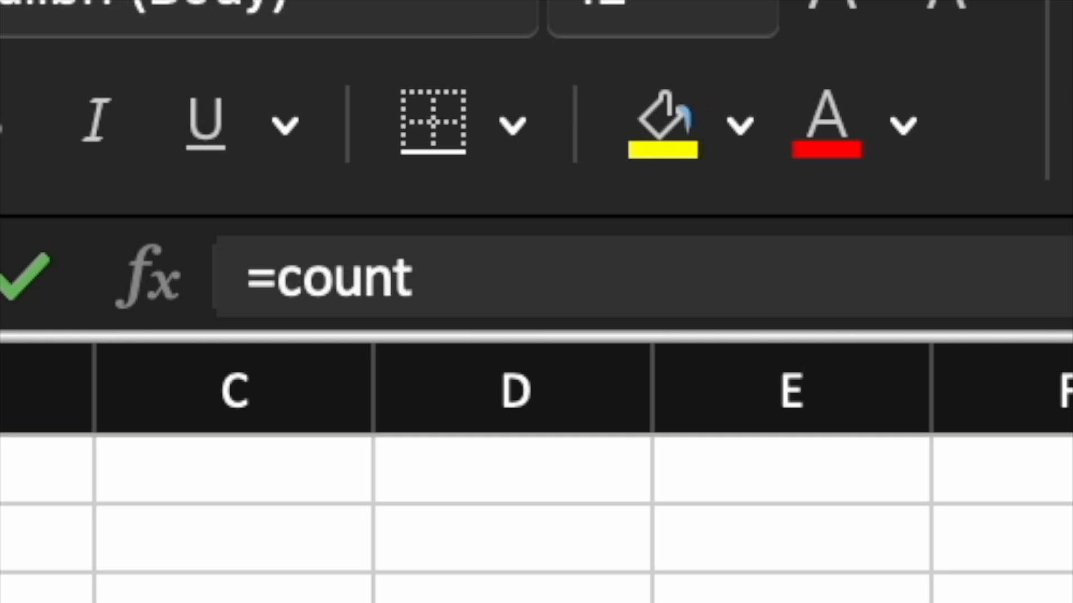
key("Tab")
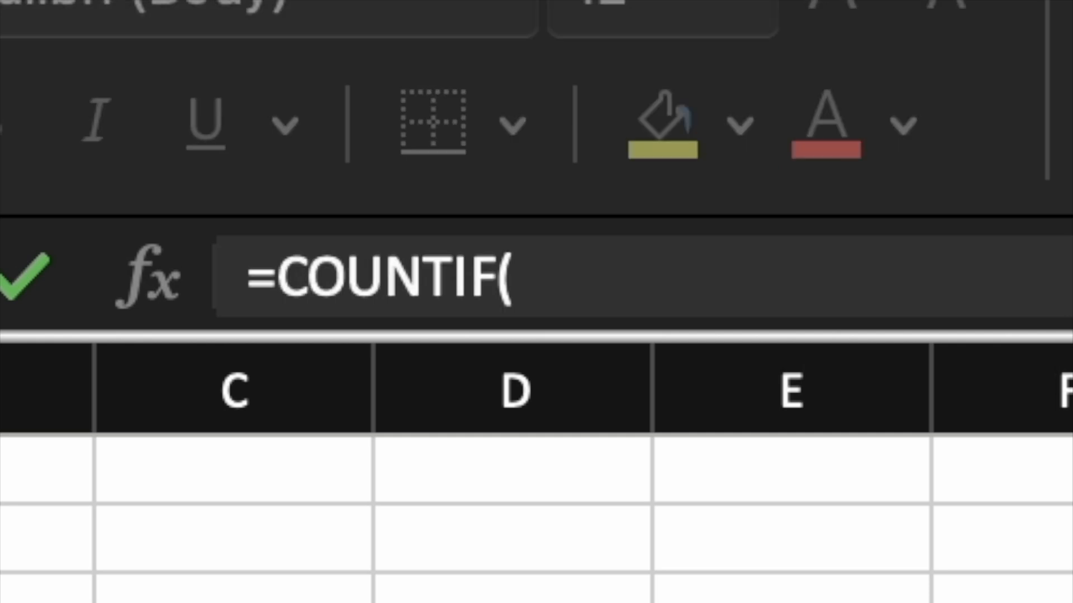
left_click_drag(791, 587, 791, 602)
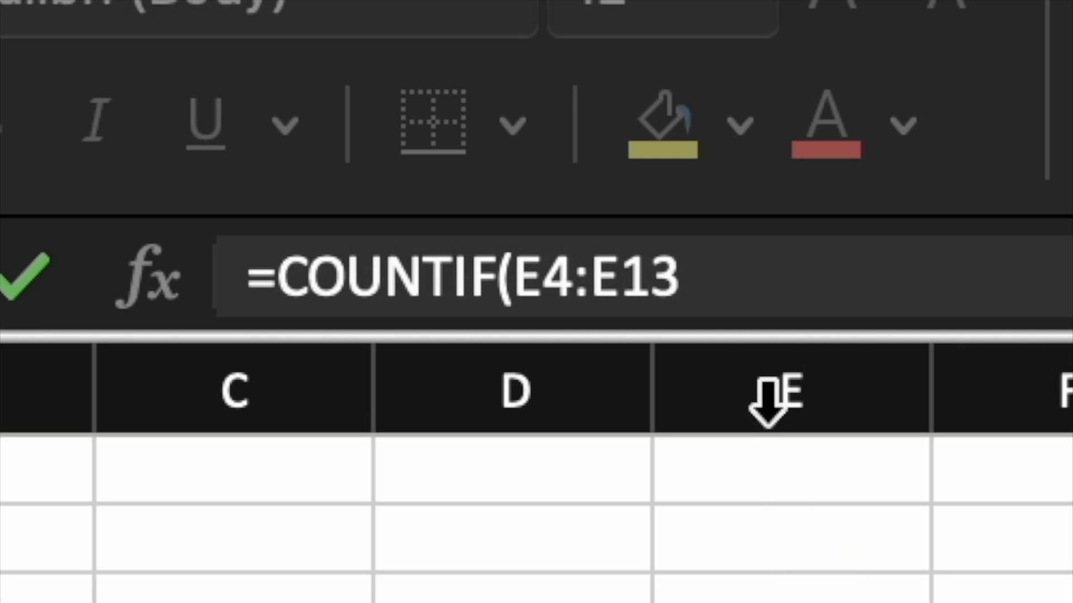
left_click(746, 282)
type(",@")
key("BackSpace")
type("\">5")
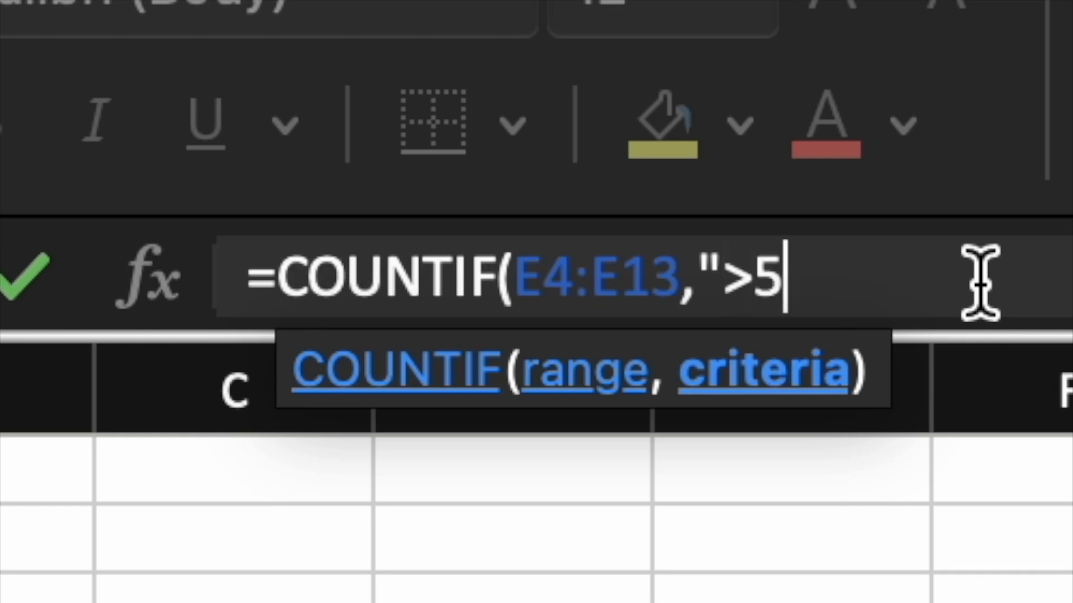
type("\")")
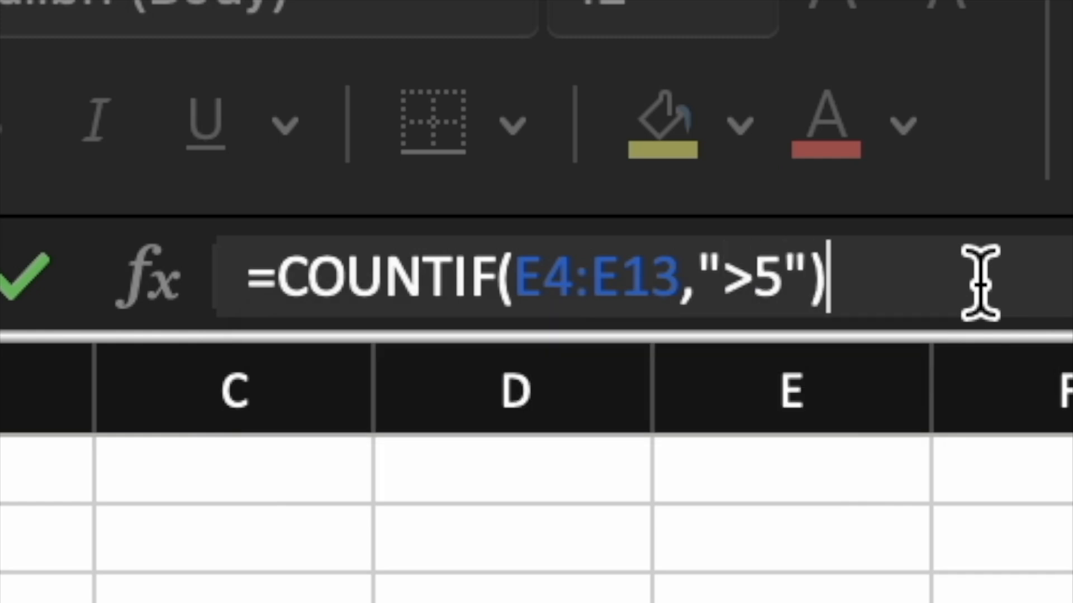
key("Return")
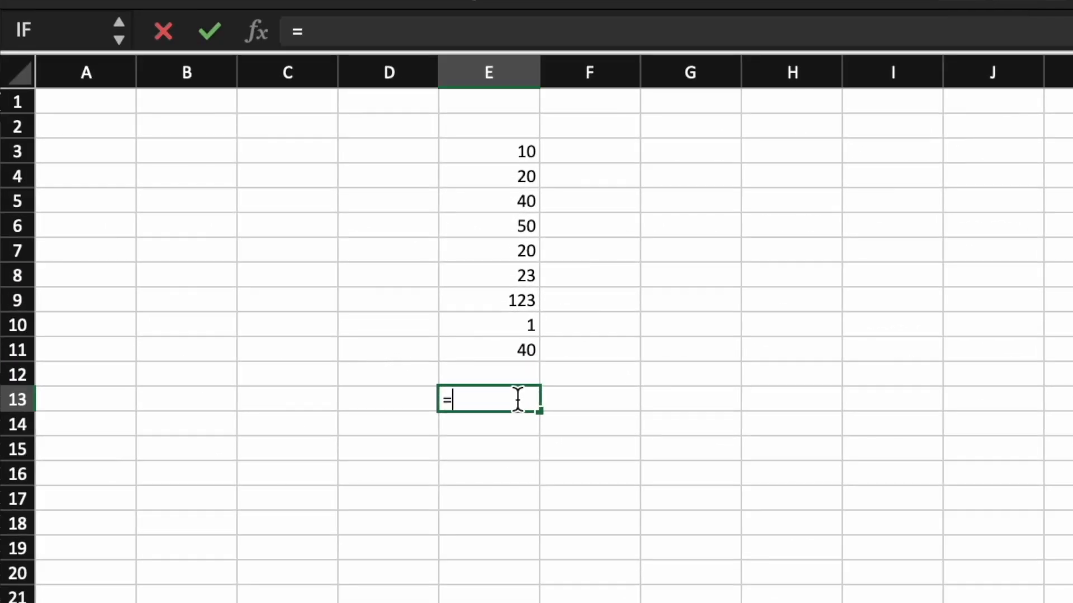
In E13, enter a MAX formula over the range E3:E11.
type("ma")
key("Tab")
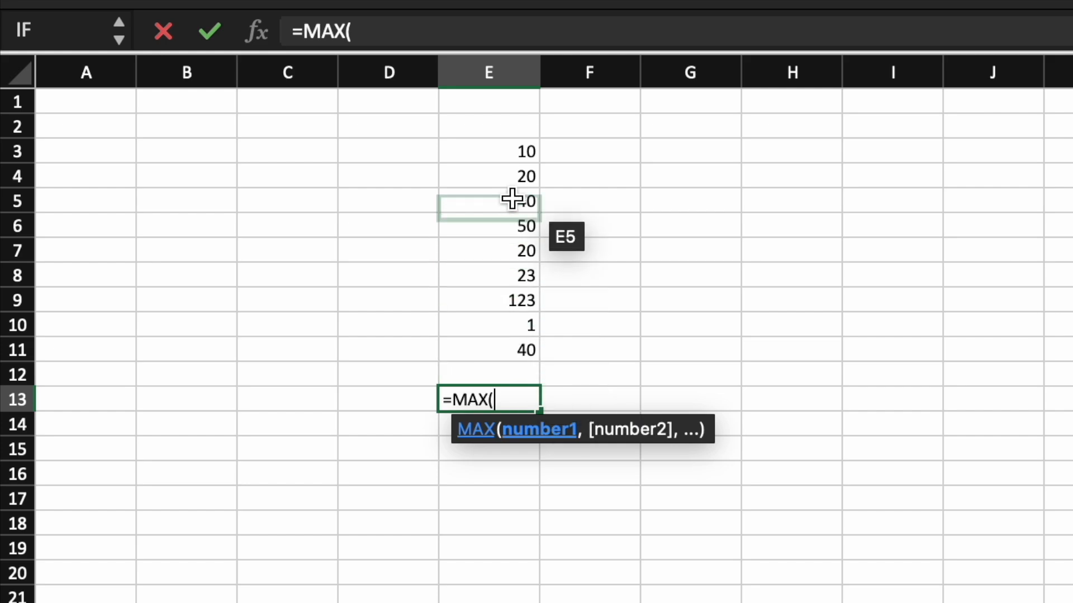
left_click_drag(507, 149, 506, 343)
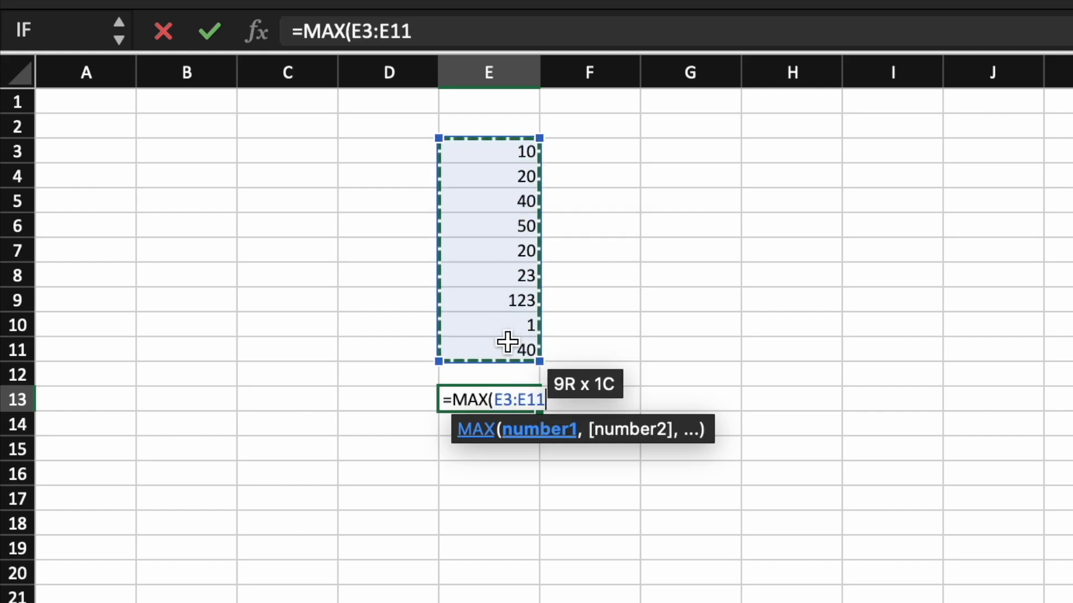
key("Return")
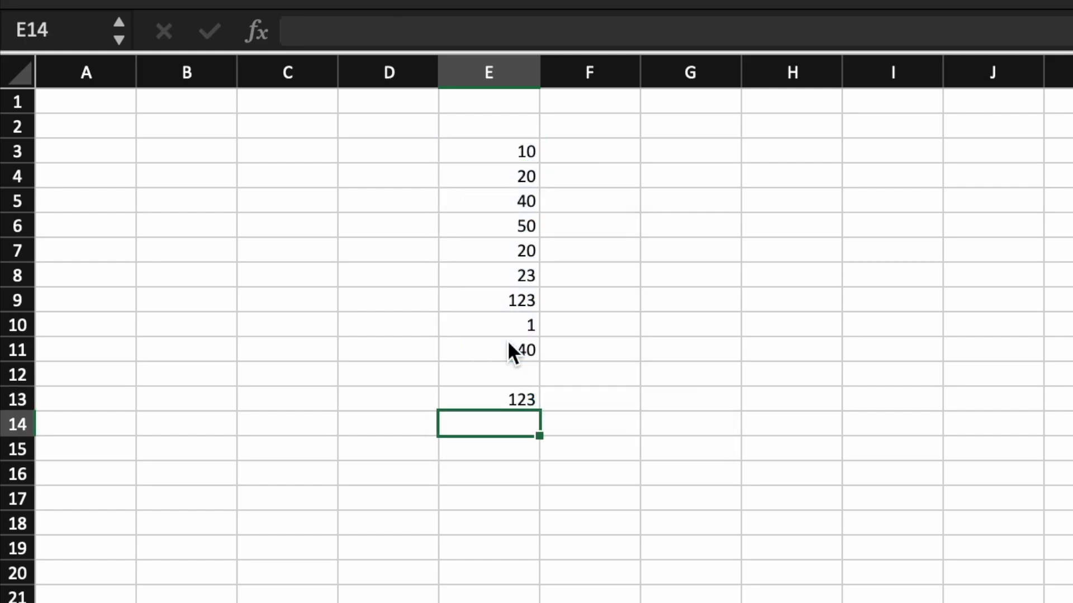
Edit the E13 formula so it uses the MIN function over E3:E11 instead.
left_click(511, 399)
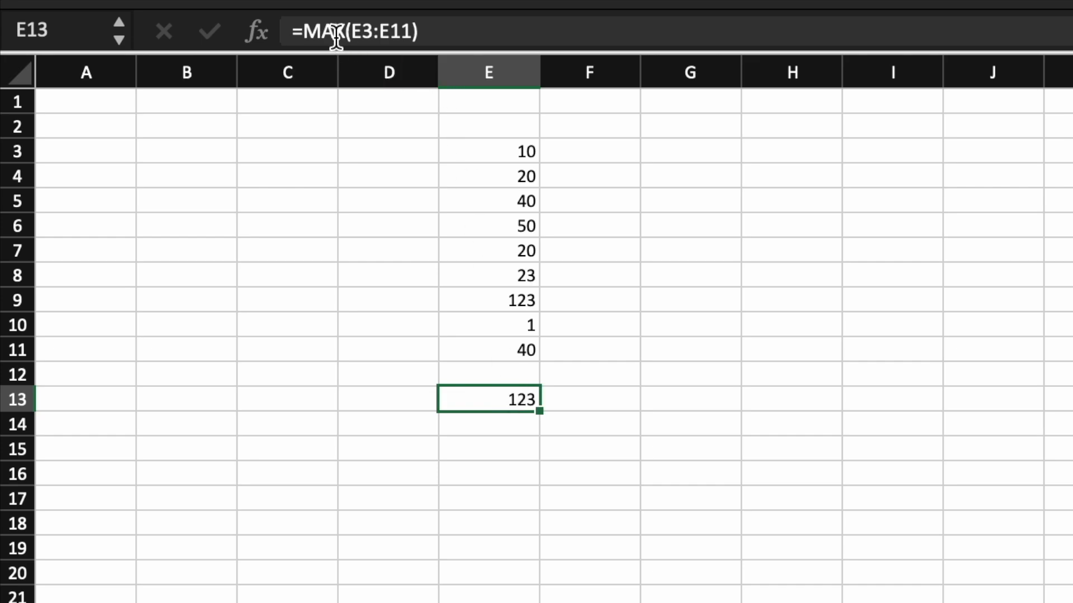
left_click(349, 34)
double_click(311, 30)
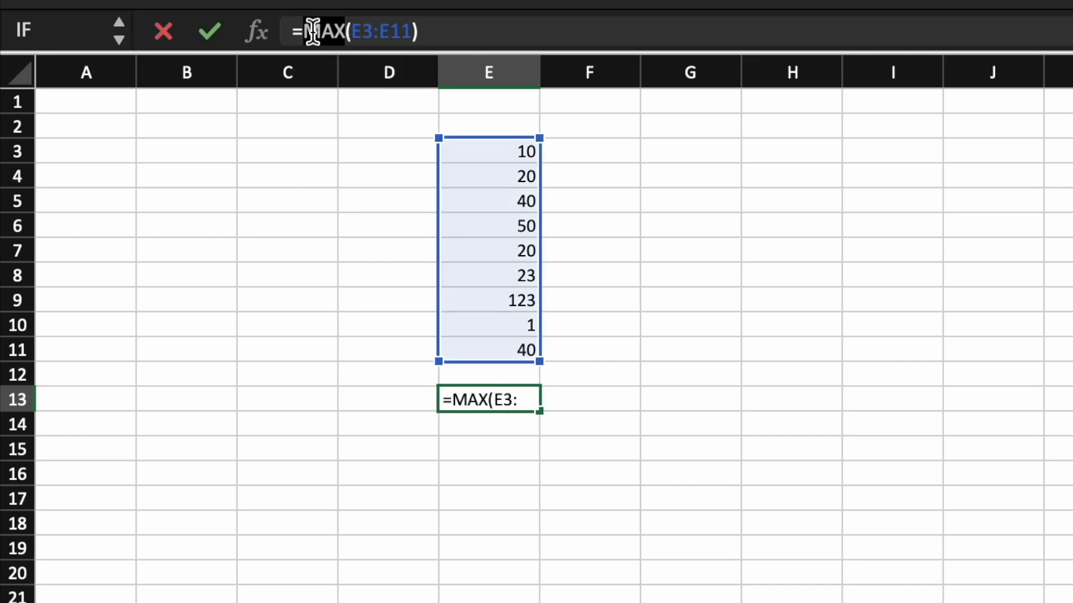
type("MIN")
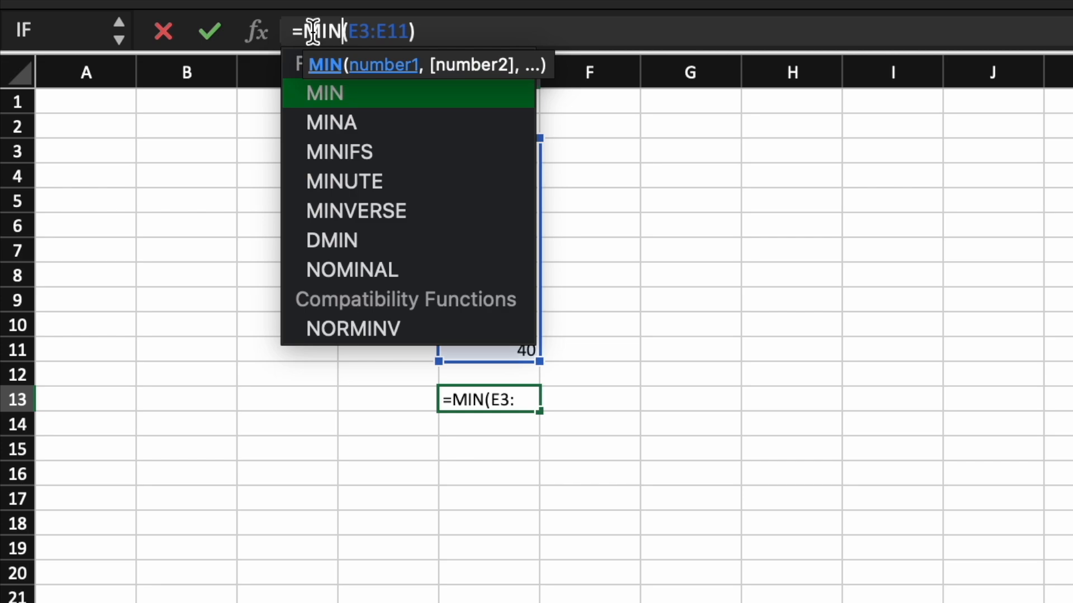
left_click(682, 150)
In G3, enter an IF formula returning "YES" when E3:E13 equals 40 and an empty string otherwise.
type("=if")
key("Tab")
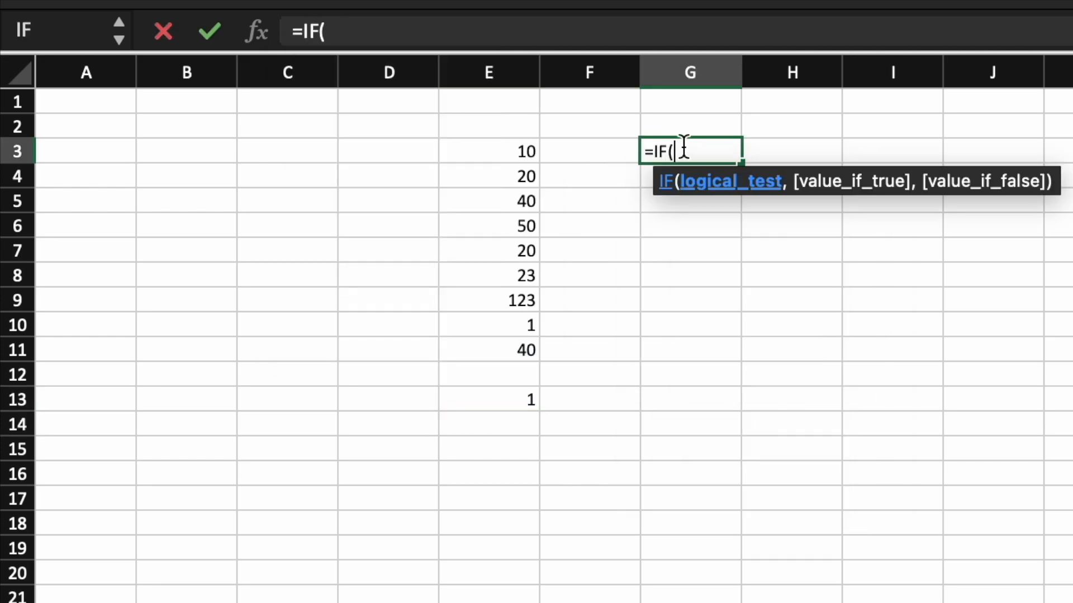
left_click_drag(534, 153, 524, 400)
left_click(444, 38)
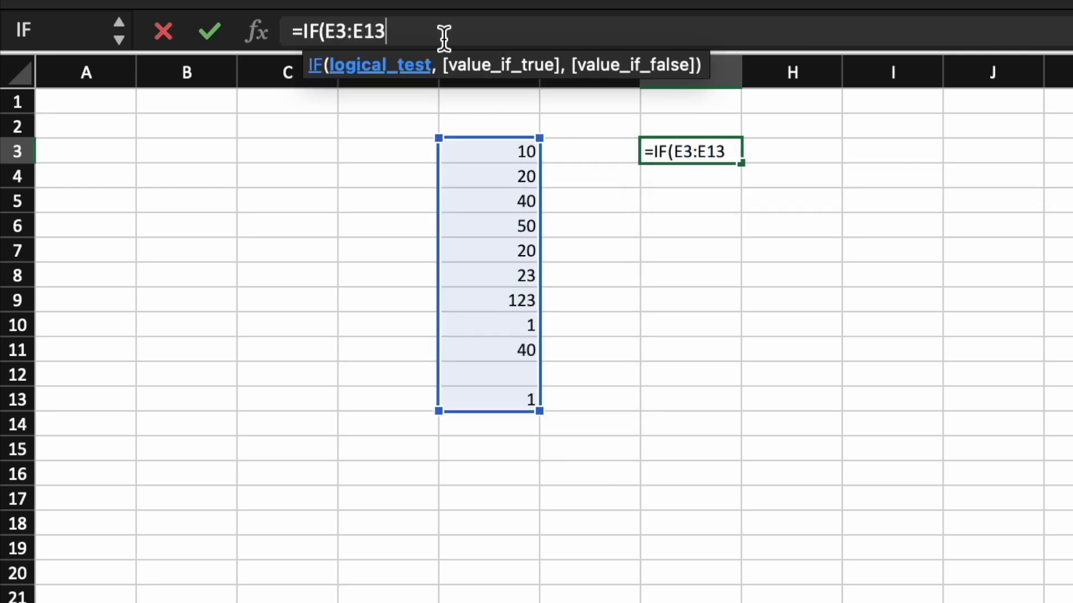
type("+")
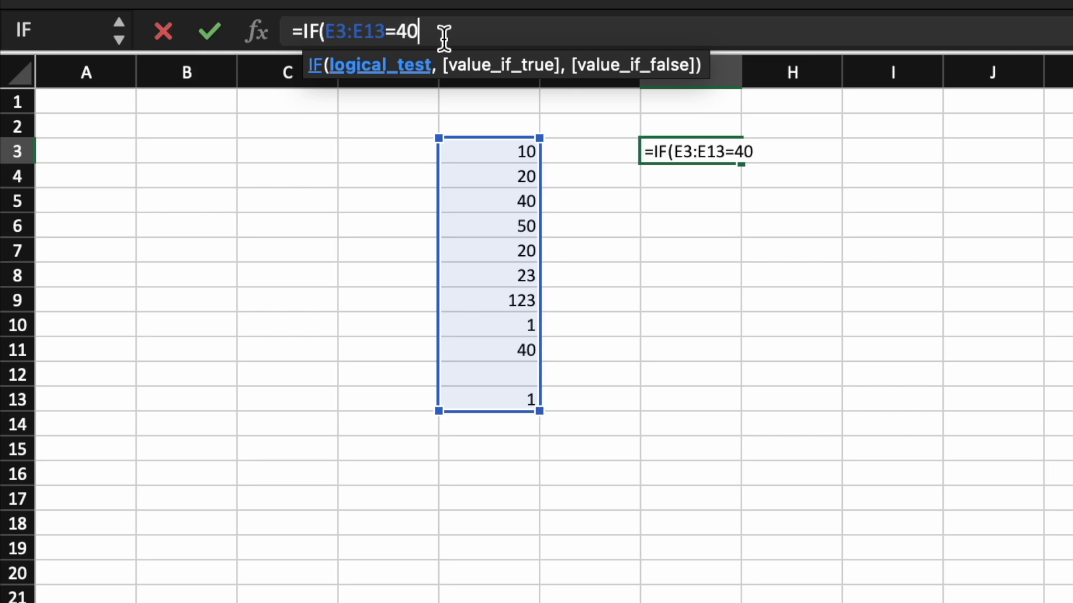
type("40,\"YE")
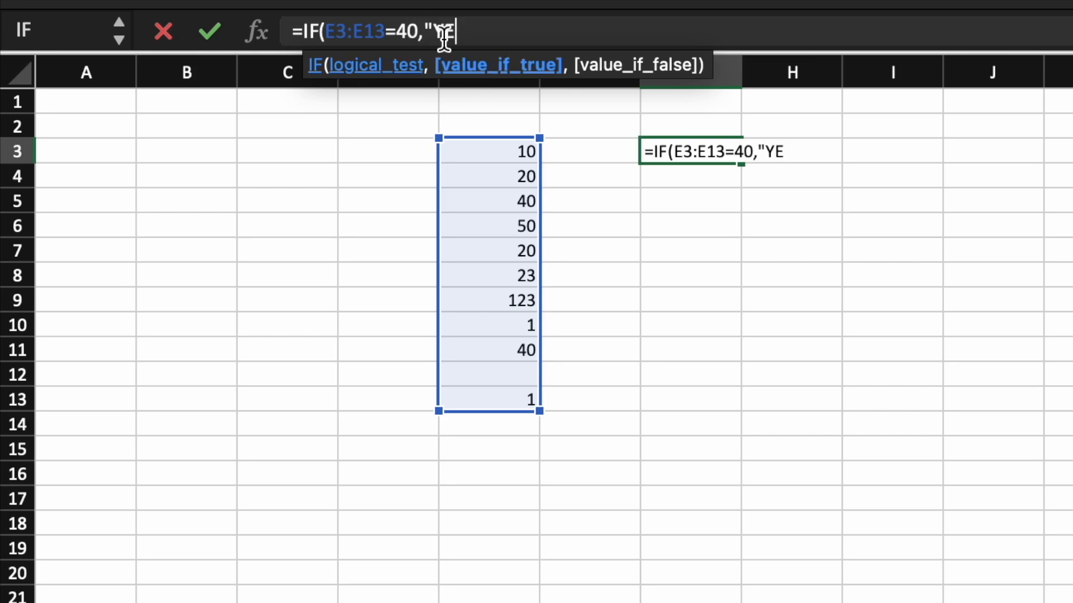
type("S\", \"\")")
key("Return")
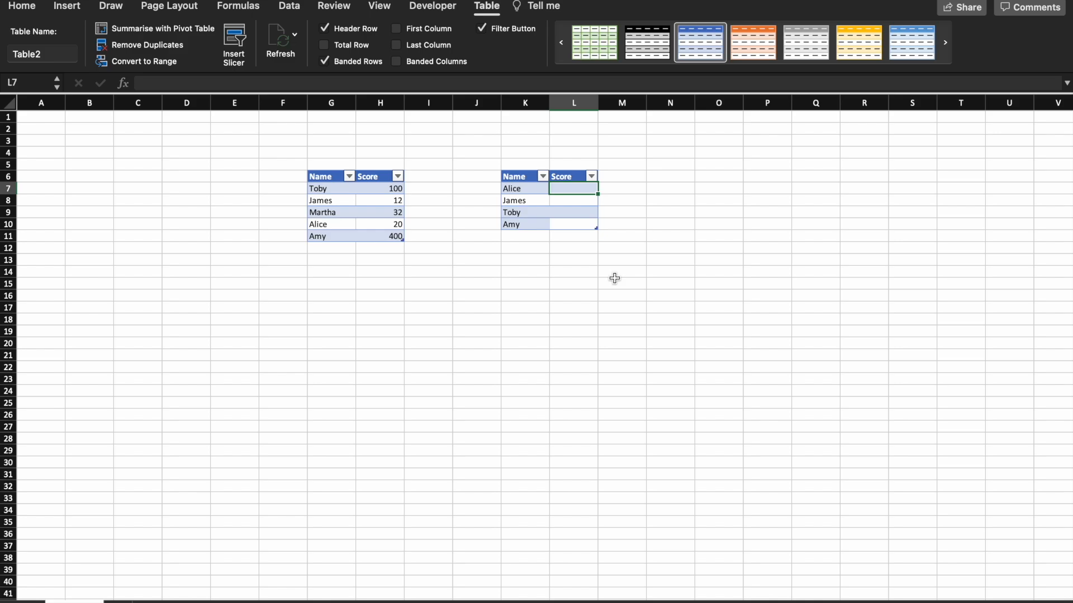
In the second table's first Score cell, enter a VLOOKUP of the row's Name in Table1, column 2, exact match (FALSE).
type("vl")
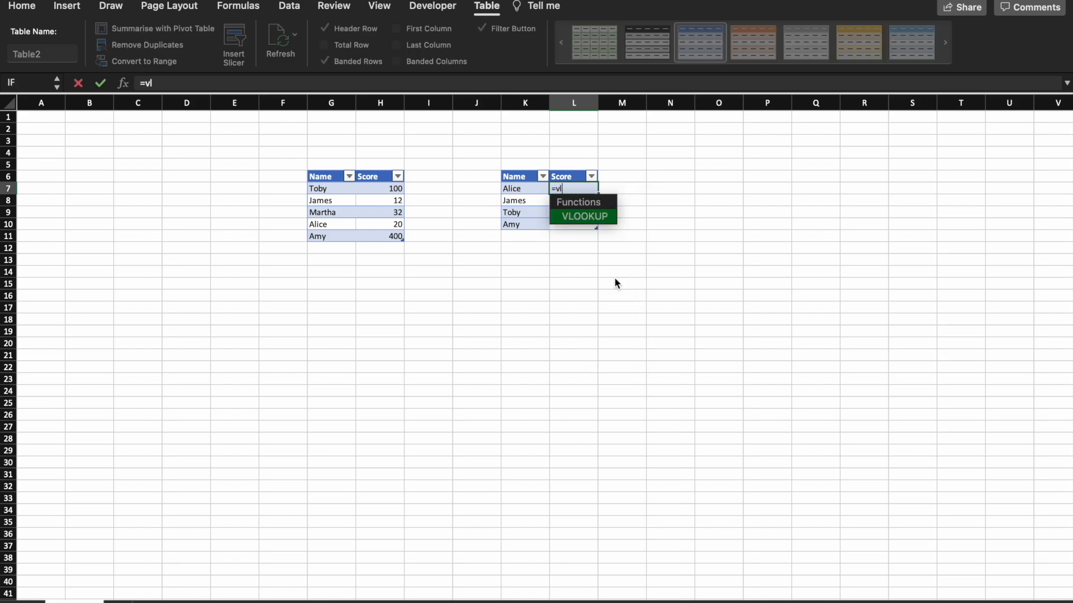
key("Tab")
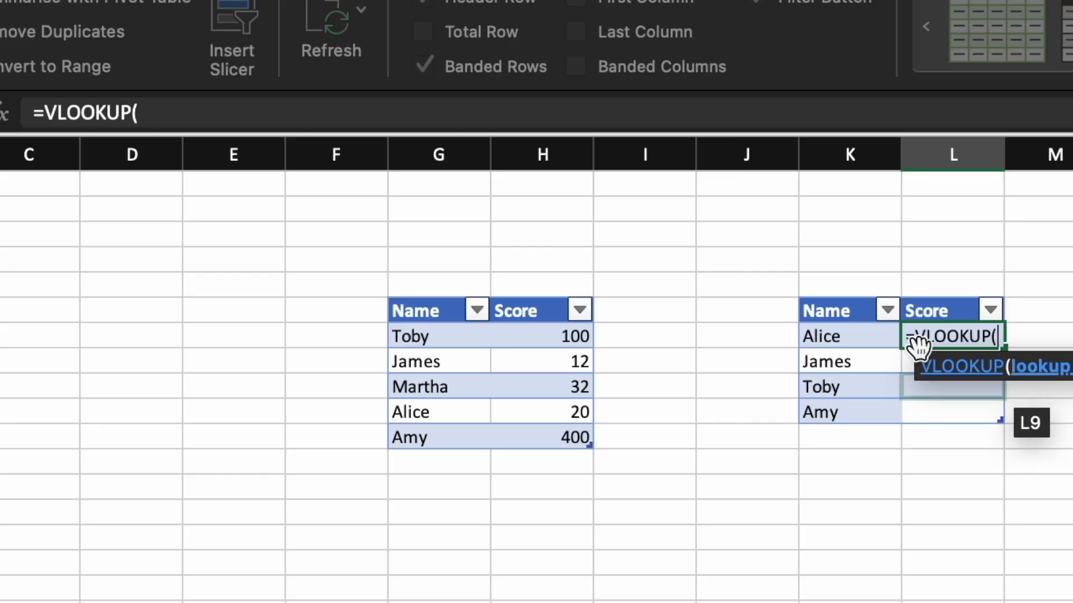
left_click(865, 337)
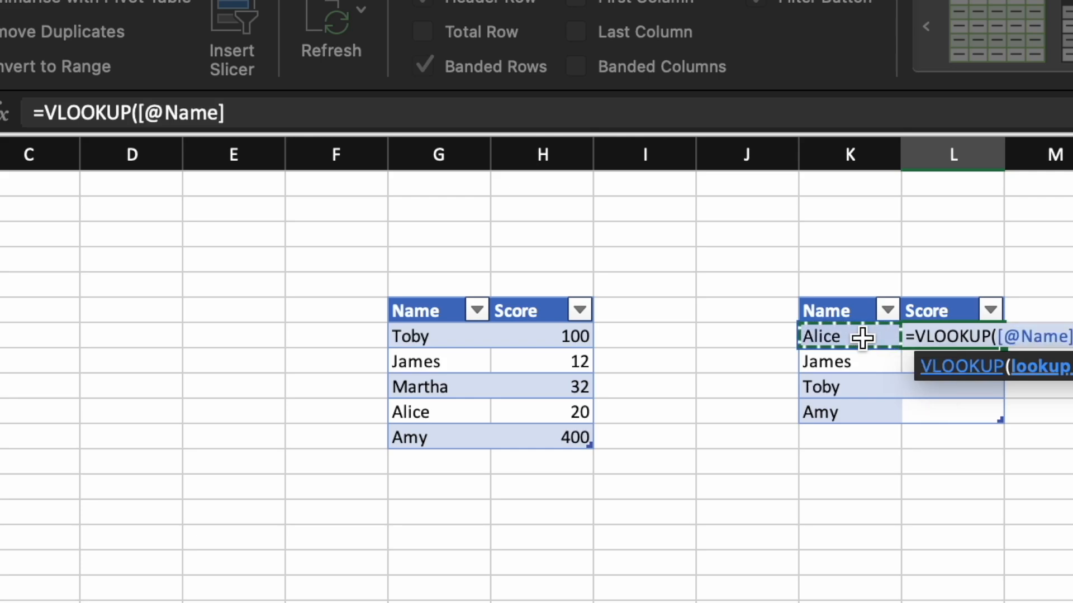
left_click(650, 116)
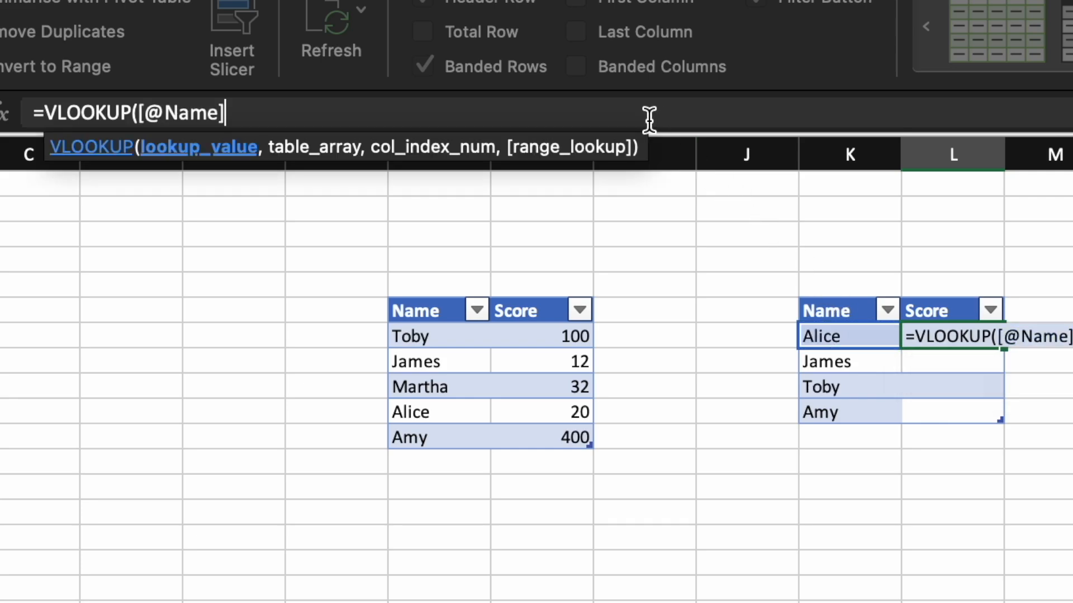
type(",")
left_click_drag(419, 336, 531, 435)
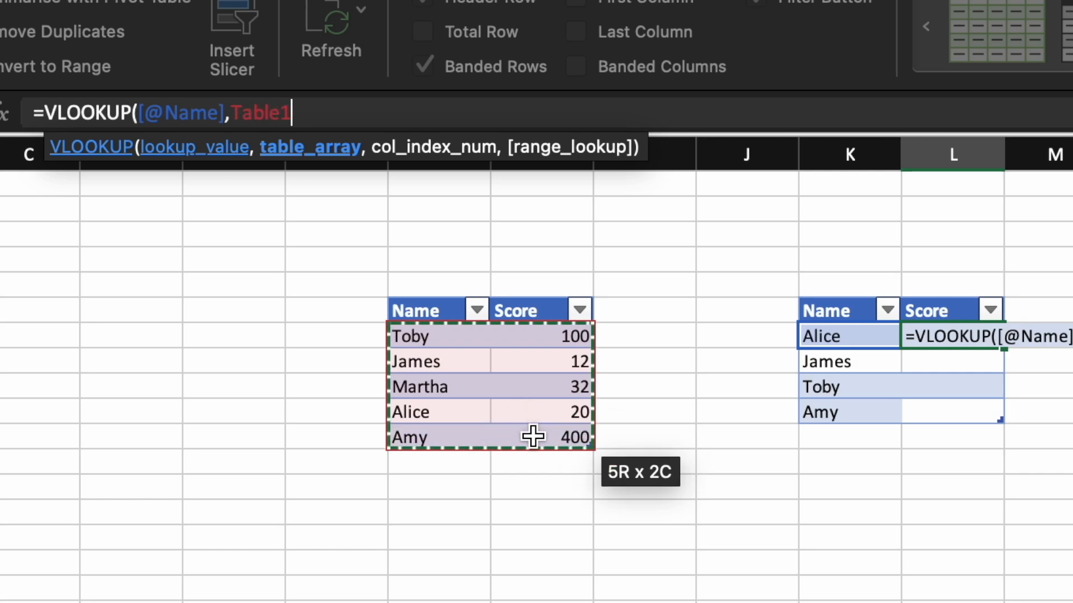
type(",")
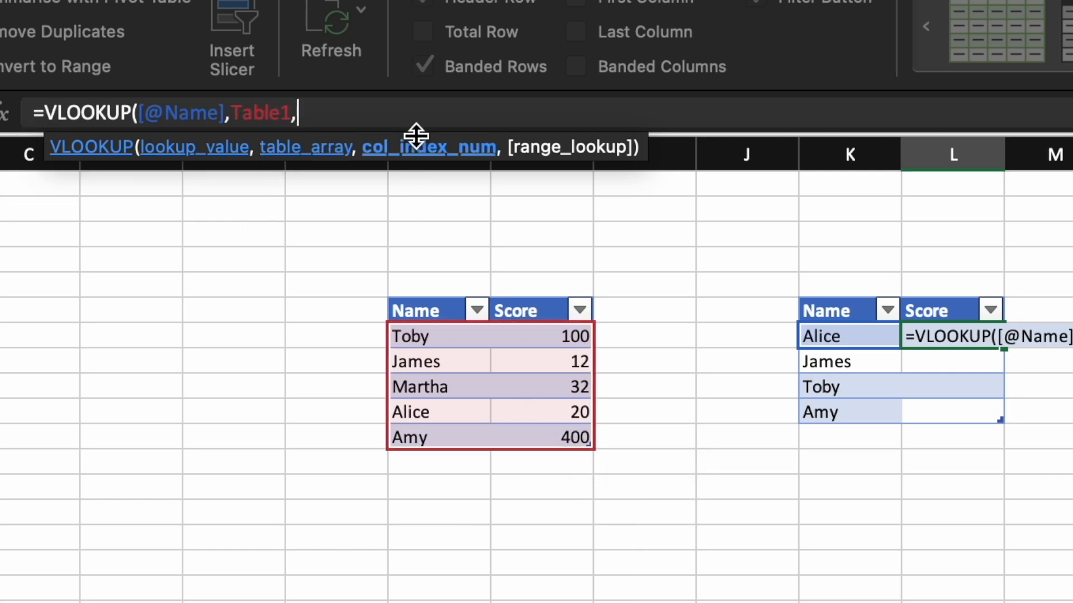
type("2,")
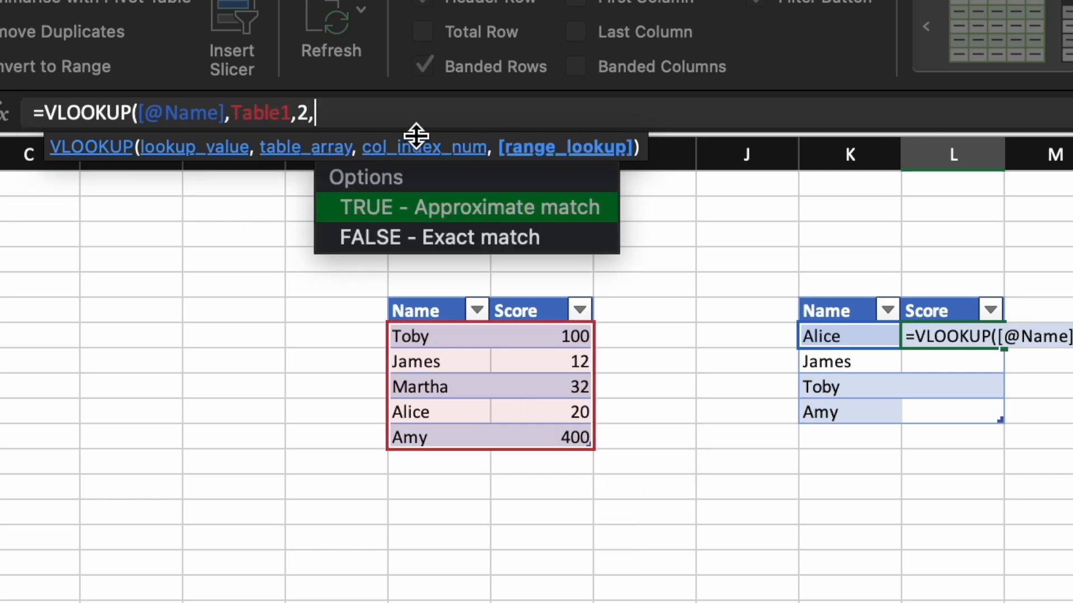
double_click(441, 238)
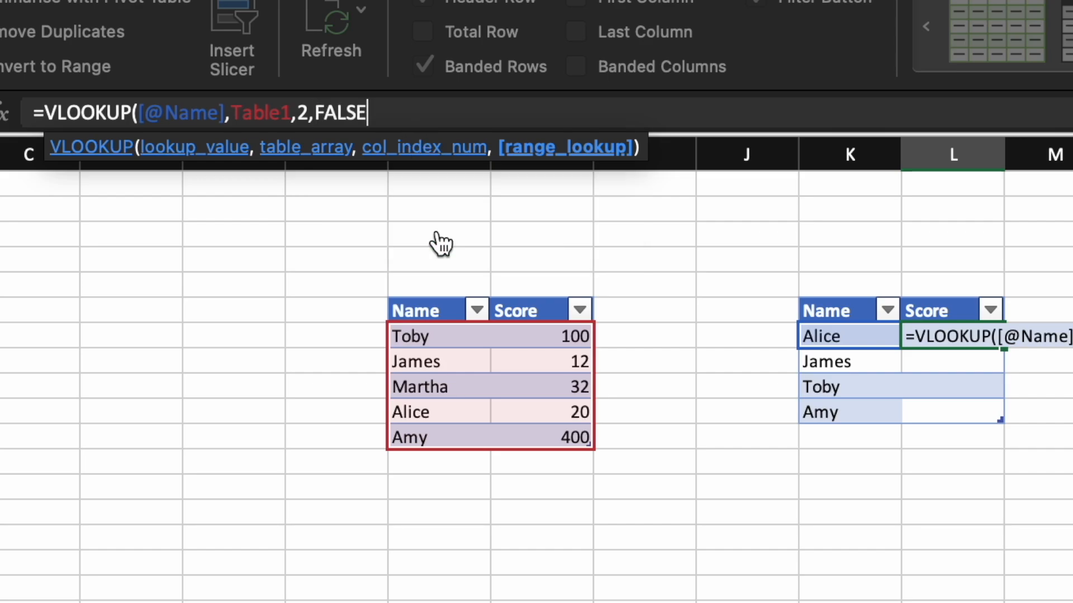
type(")")
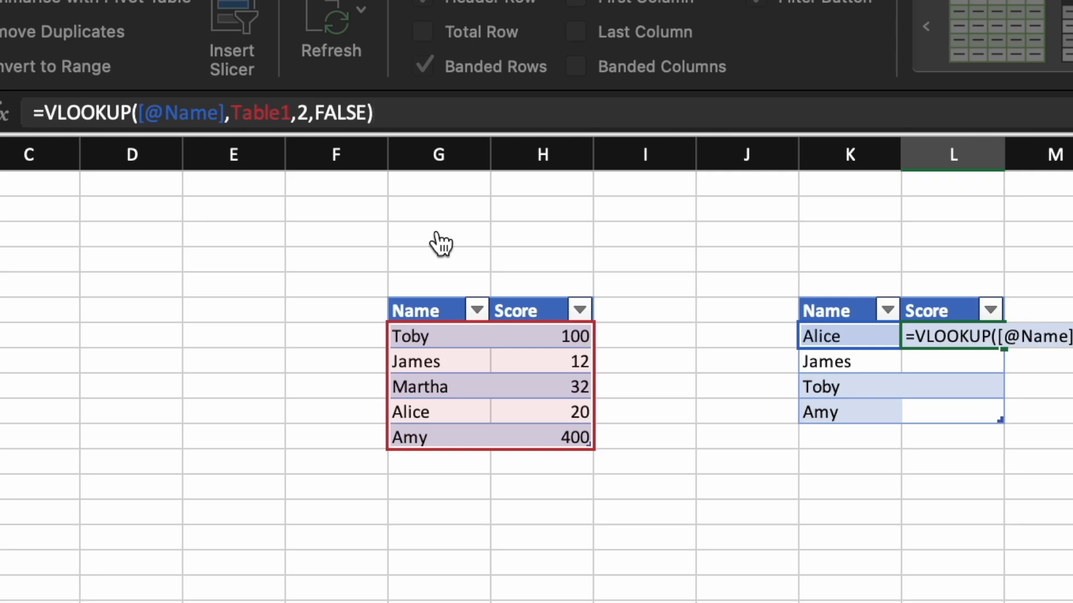
key("Return")
left_click(820, 338)
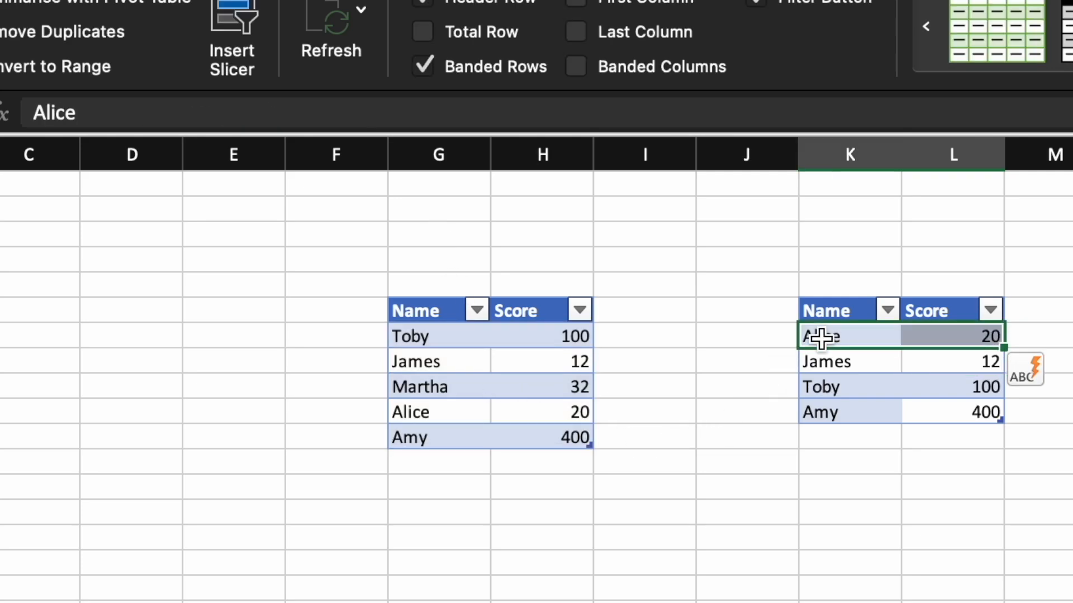
left_click(462, 418)
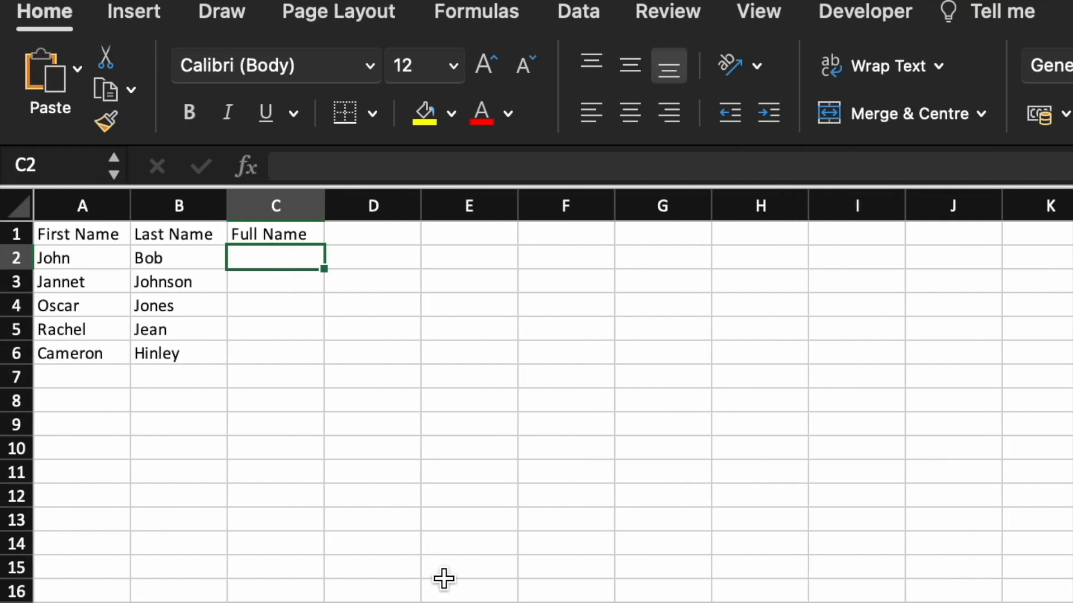
In C2 under Full Name, enter a CONCATENATE formula joining A2 and B2.
type("=co")
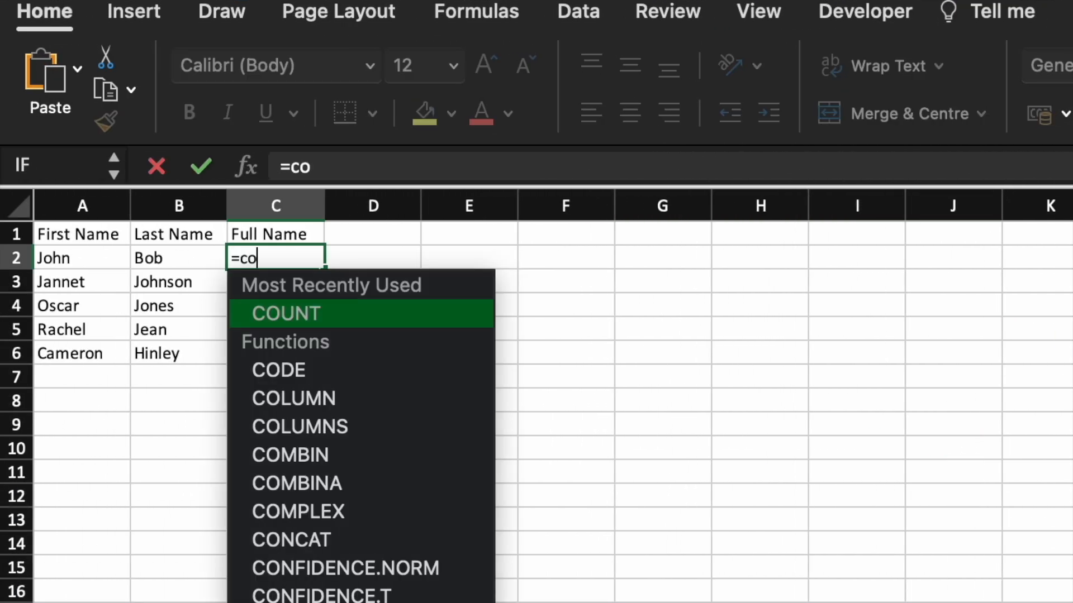
type("nc")
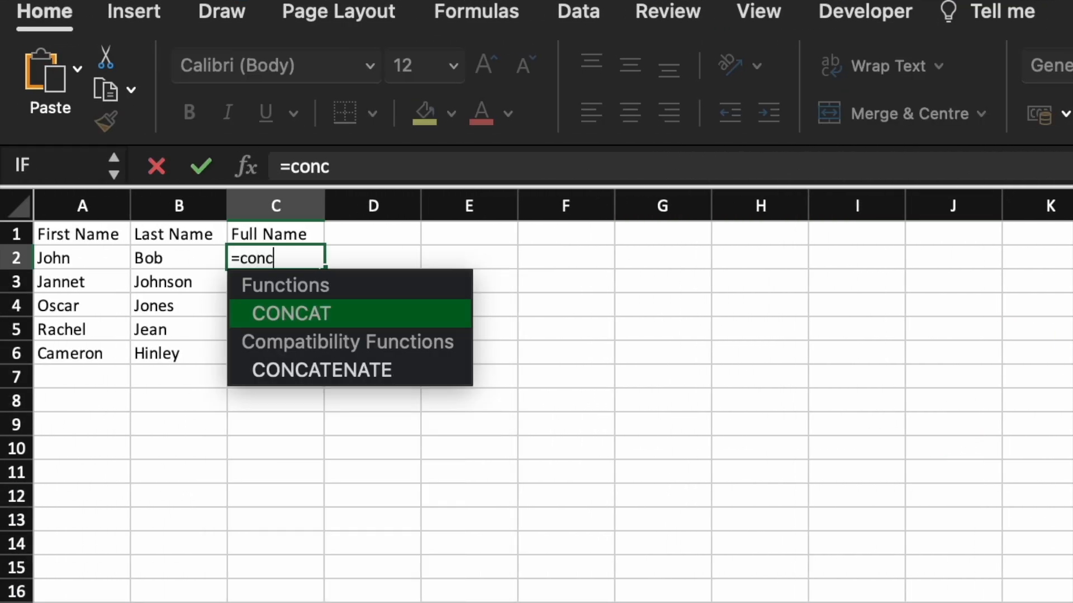
double_click(359, 370)
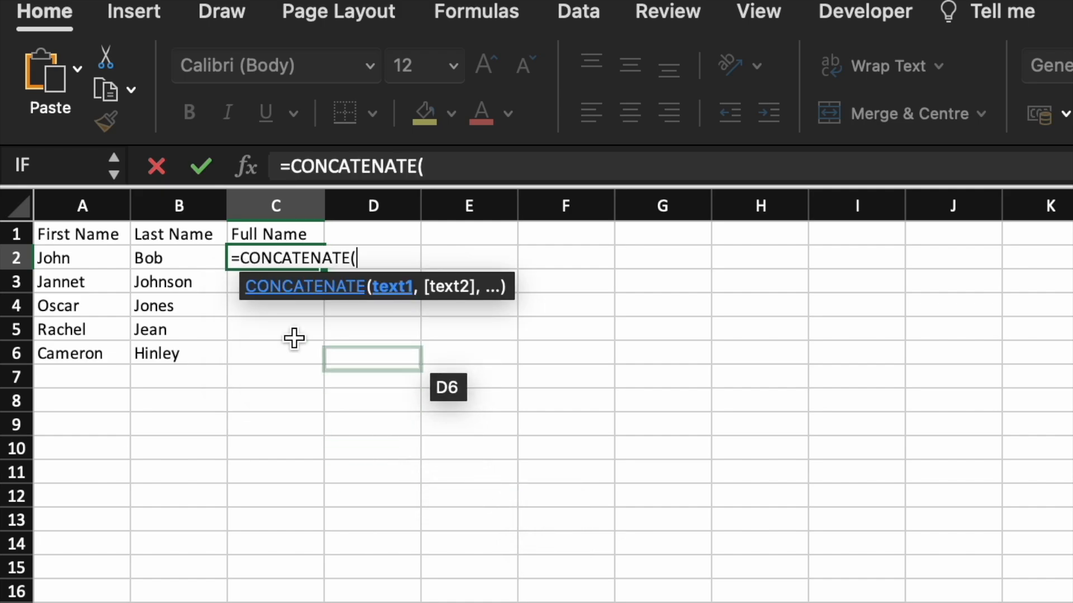
left_click(103, 254)
left_click(455, 165)
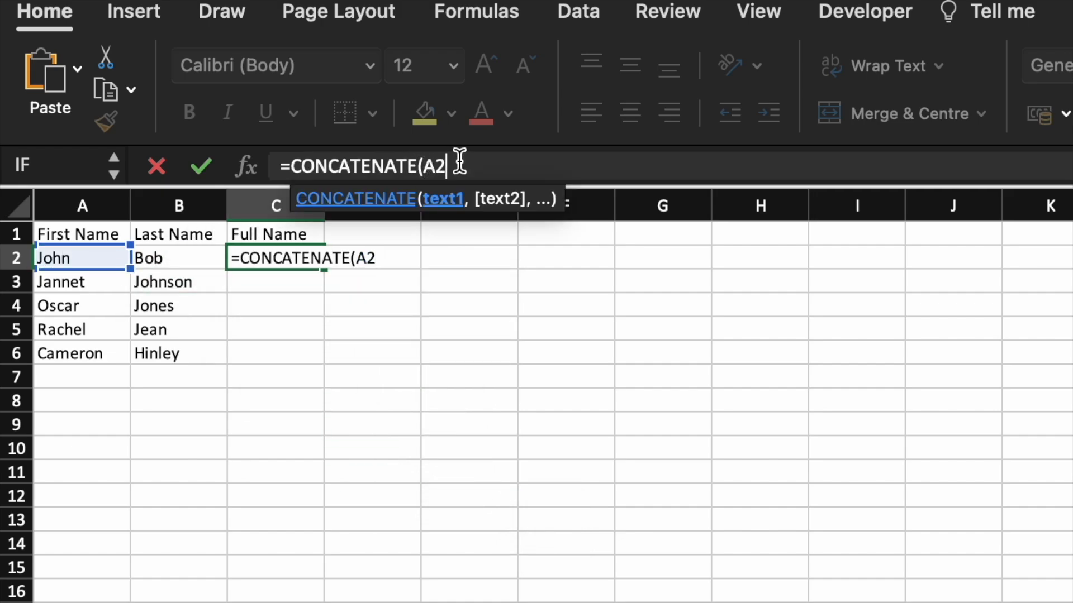
type(",")
left_click(206, 257)
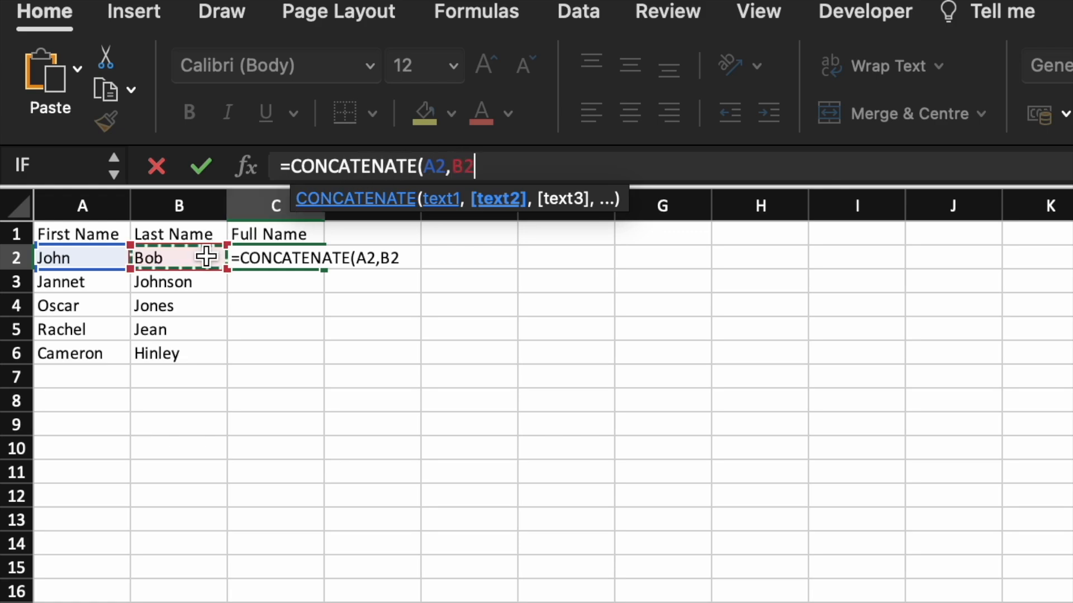
type(")")
key("Return")
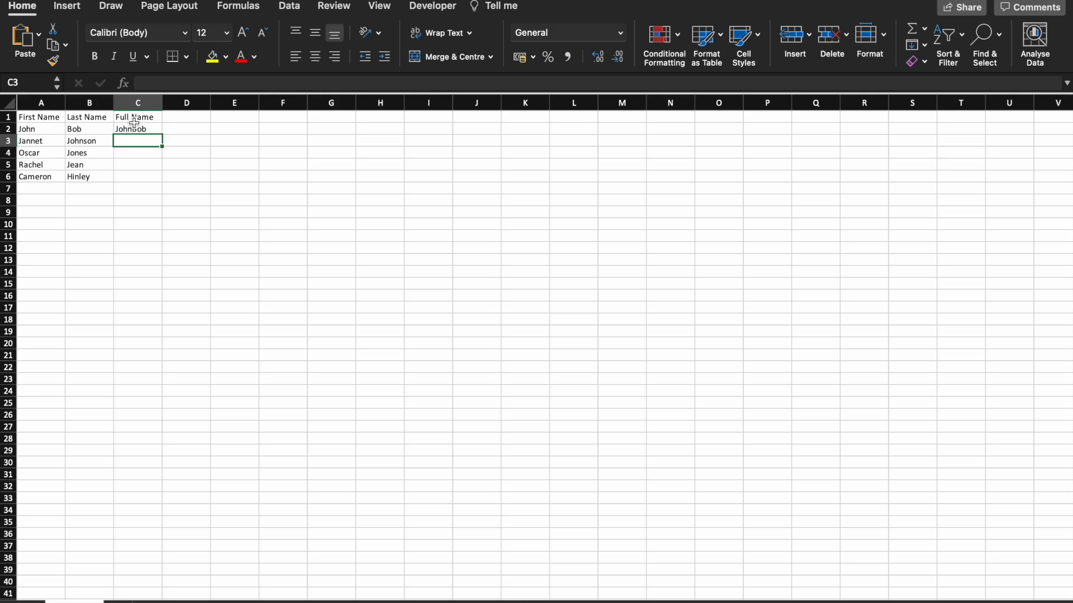
Add a " " space argument between A2 and B2 in the C2 formula and fill it down the column.
left_click(133, 129)
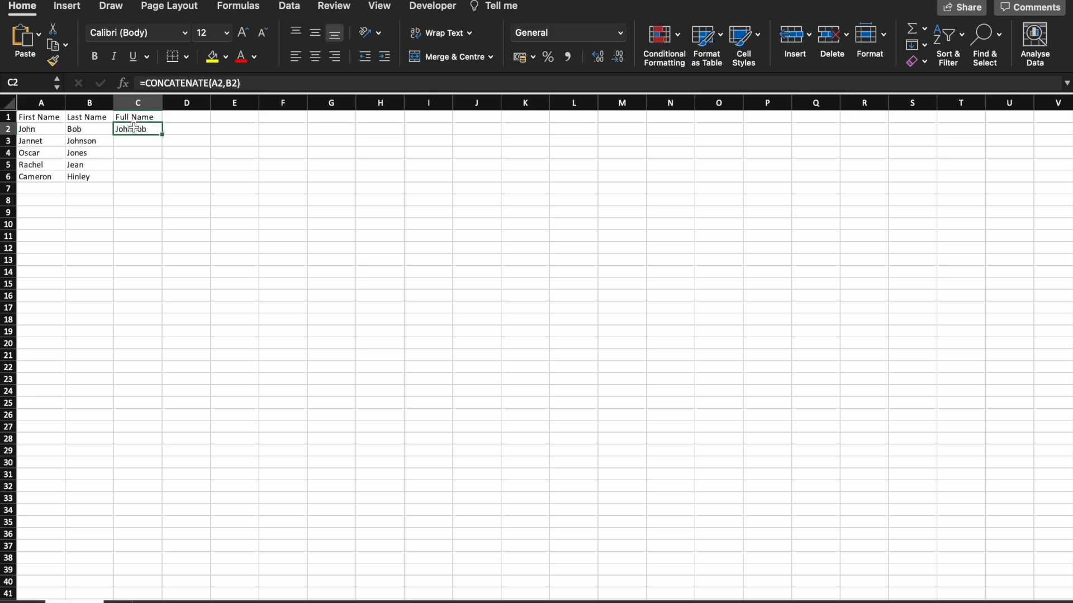
left_click(226, 83)
type("\"")
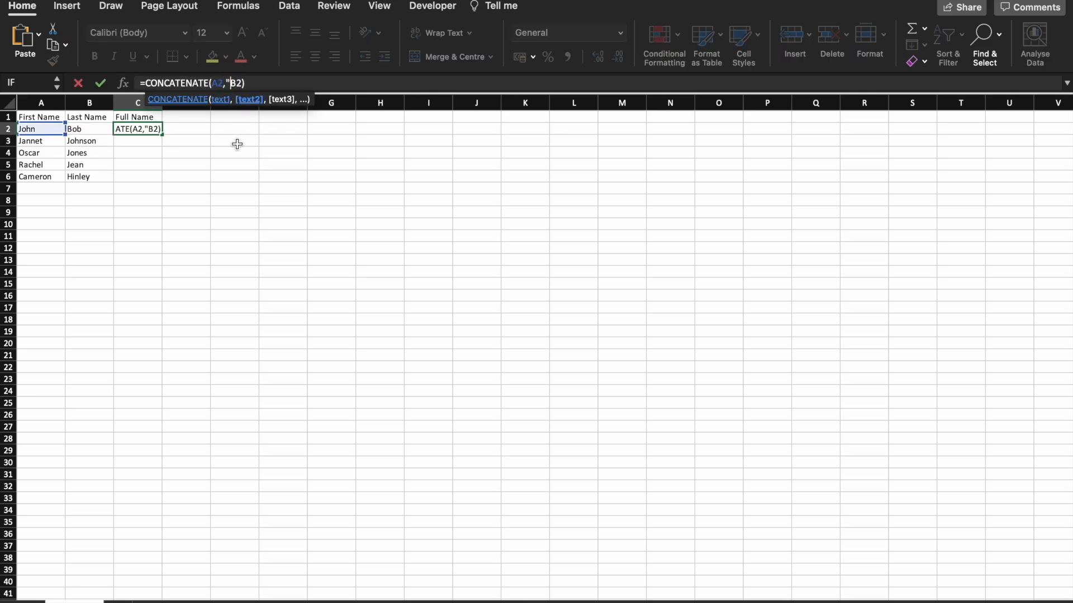
type(" \",")
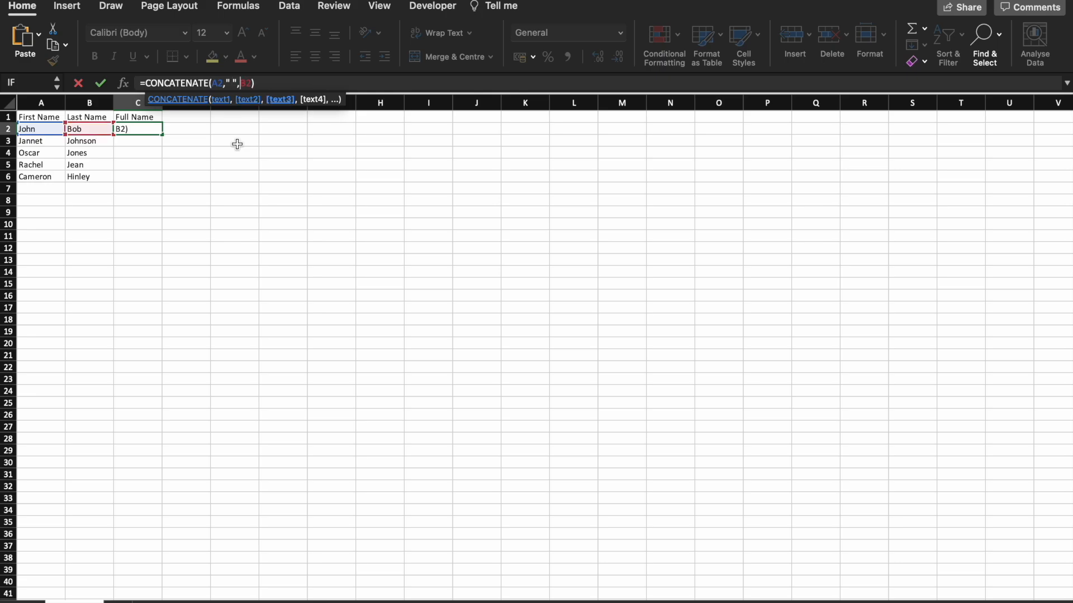
key("Return")
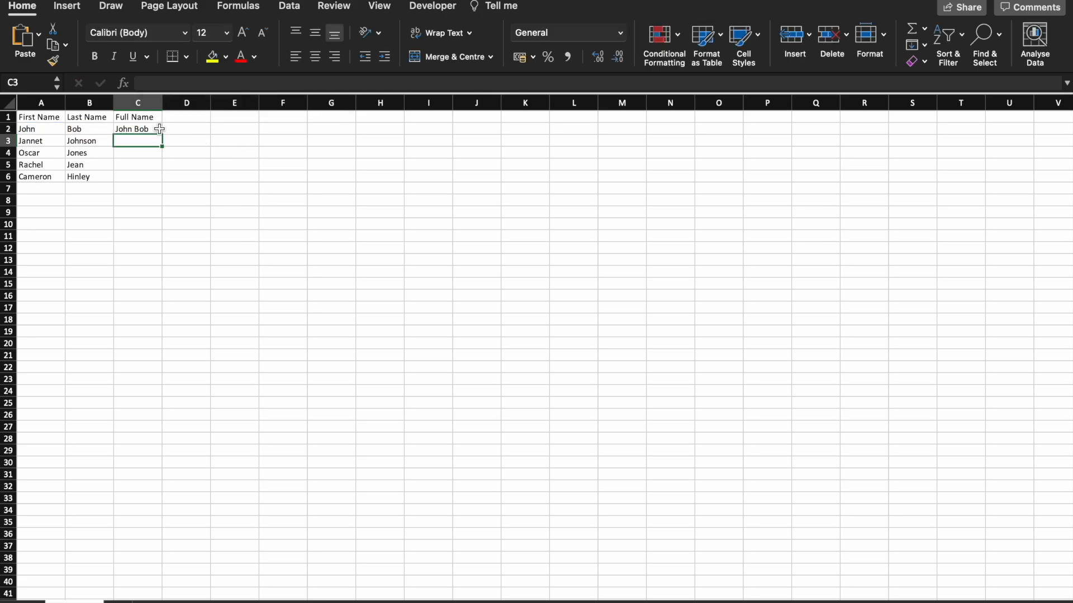
left_click(158, 129)
double_click(163, 135)
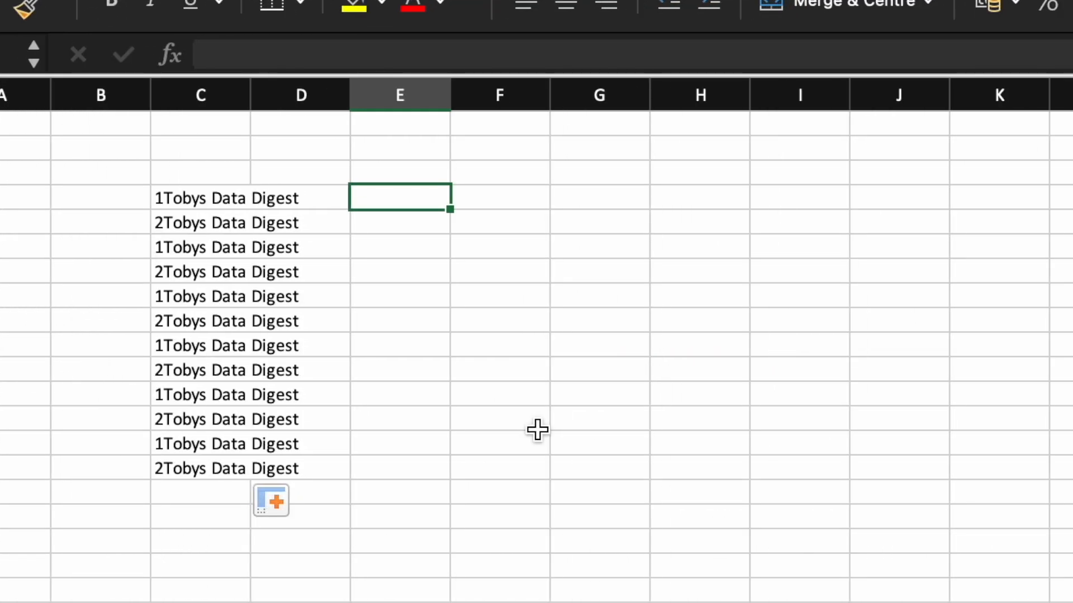
In E4, enter a LEFT formula returning the first 1 character of C4.
type("=lef")
key("Tab")
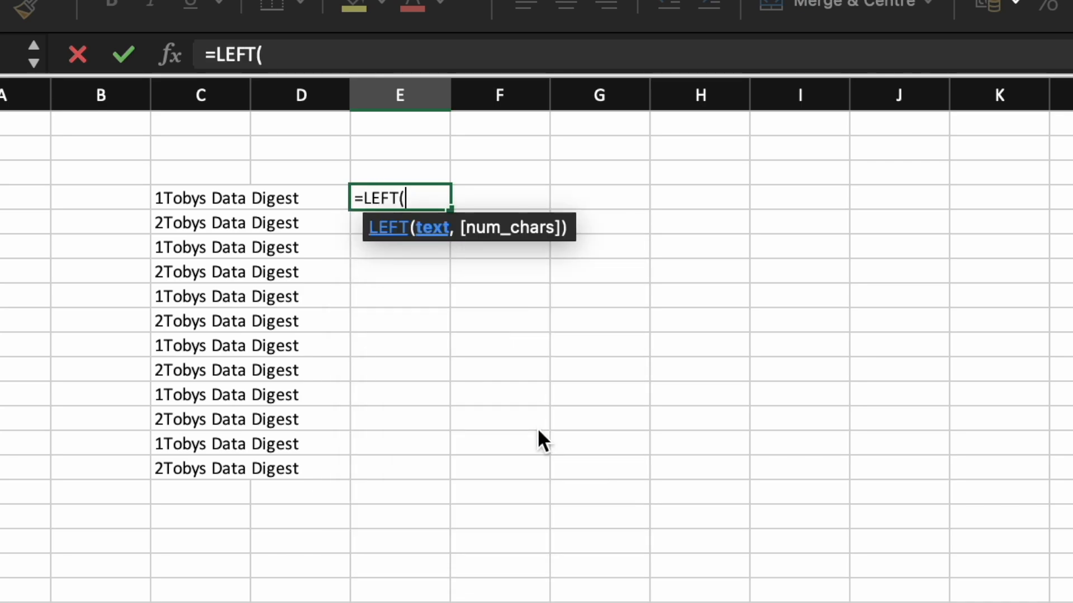
left_click(187, 201)
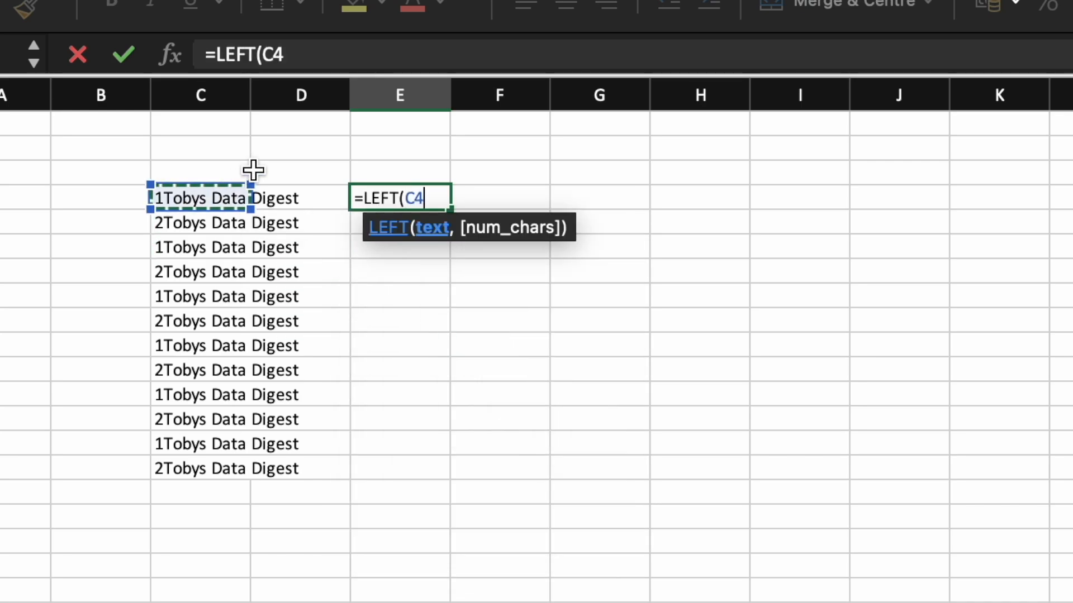
left_click(315, 65)
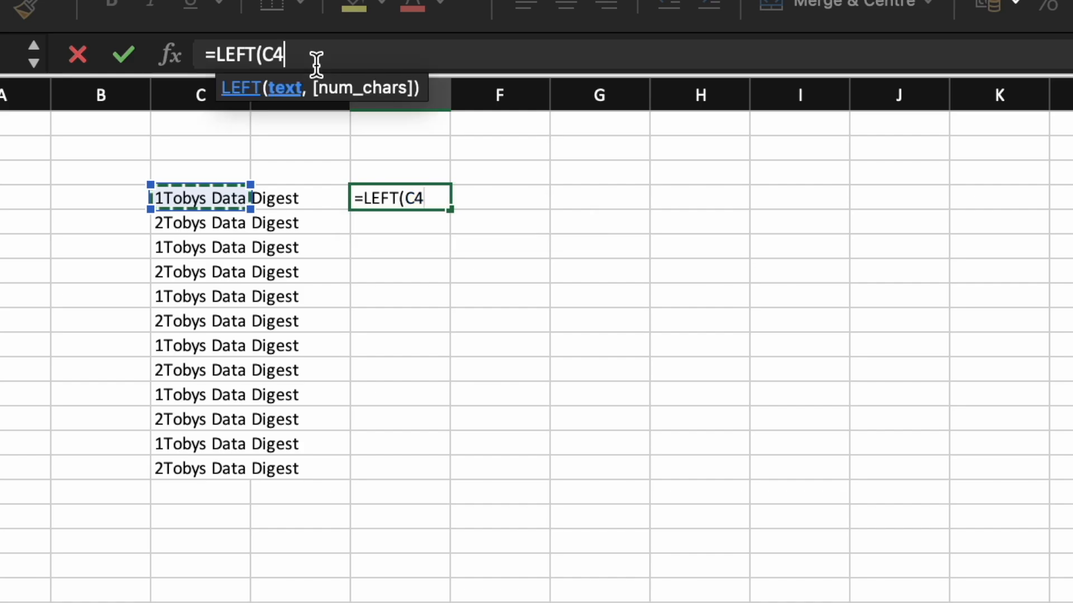
type(",1)")
key("Return")
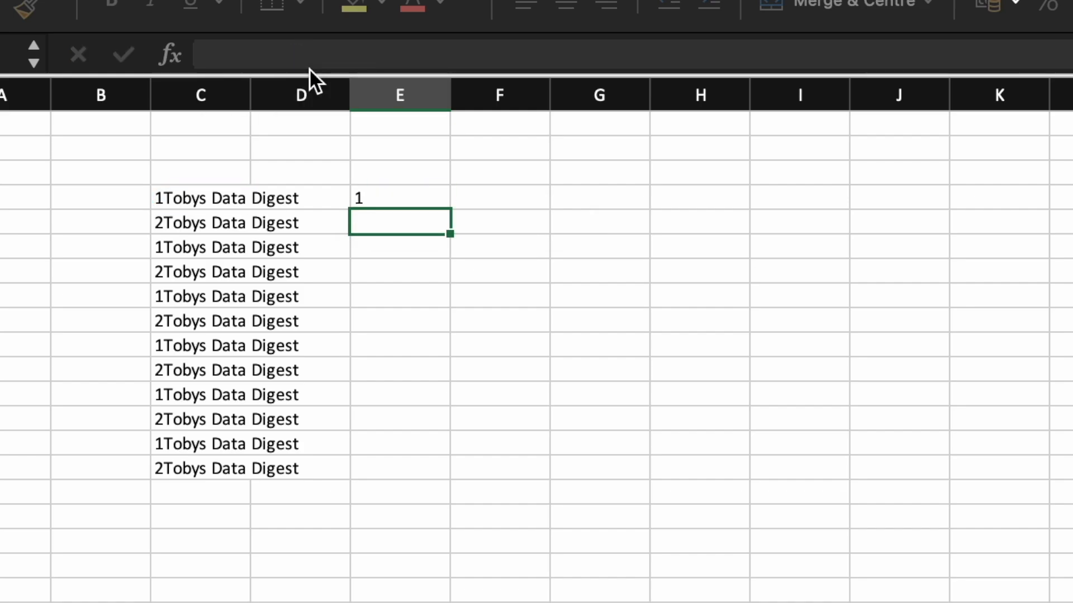
Fill the LEFT formula down to E15, then change E4's number of characters to 5.
left_click(416, 193)
left_click_drag(450, 210, 421, 474)
key("F2")
key("Left")
key("BackSpace")
type("5")
key("Return")
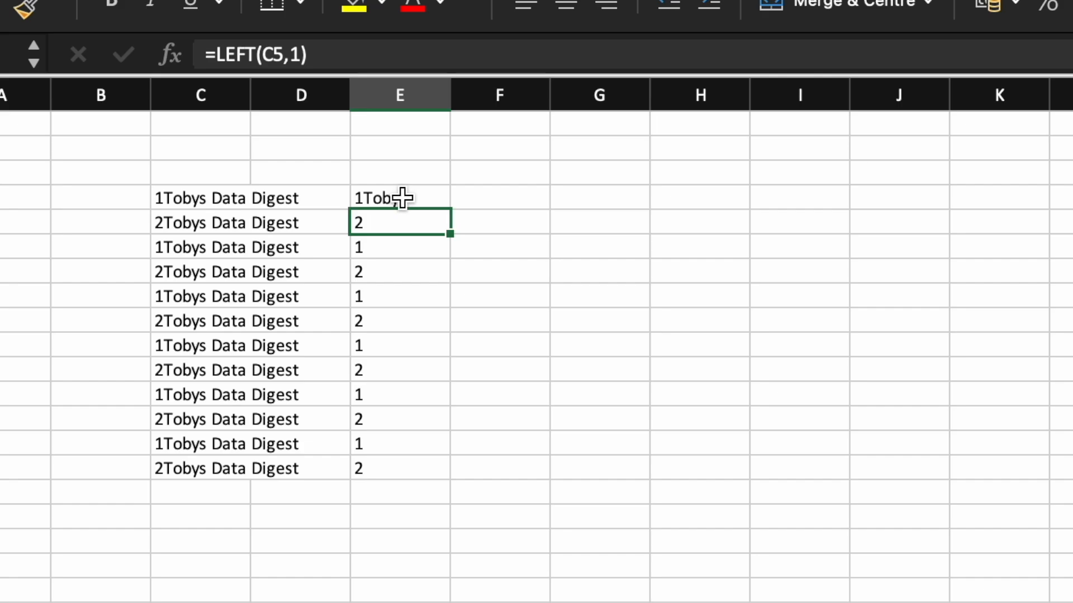
Change the function in E4 from LEFT to RIGHT, keeping C4 and 5 characters.
left_click(402, 198)
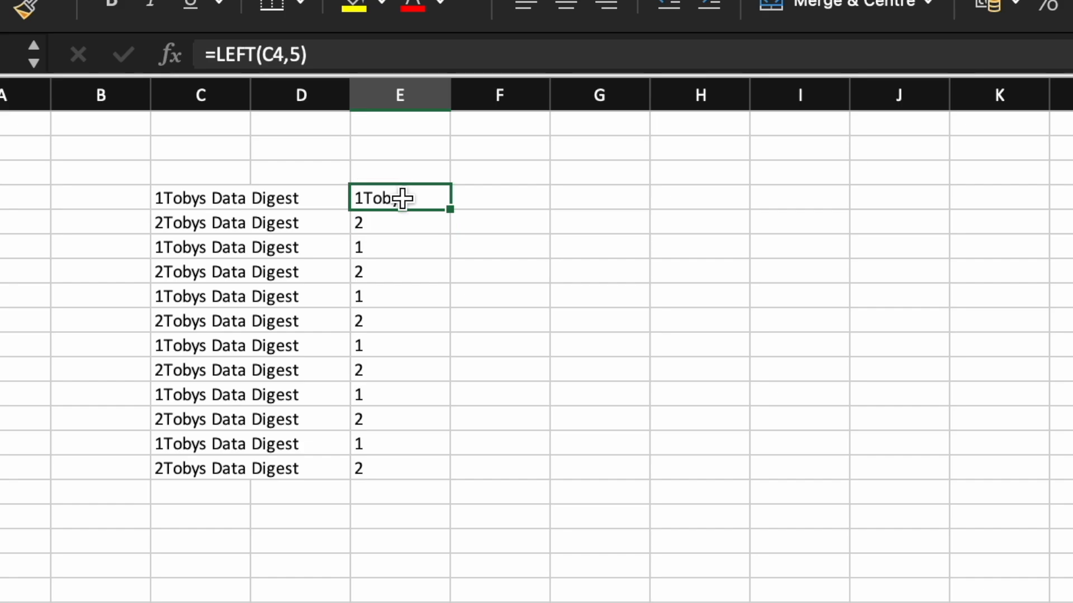
double_click(232, 54)
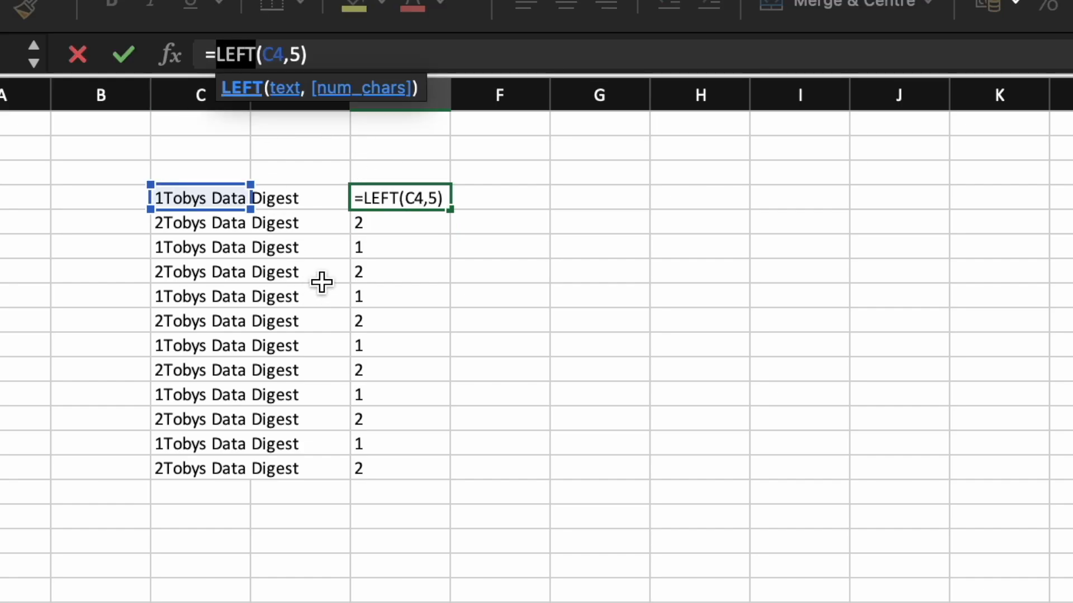
type("Right")
key("Return")
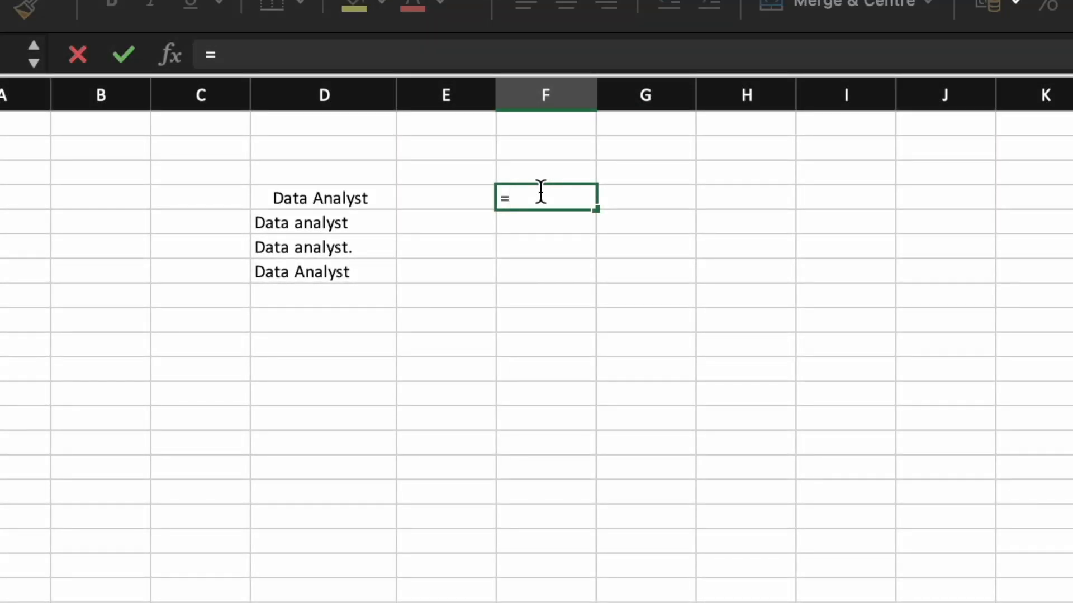
In F4, enter a TRIM formula cleaning D4 and fill it down to F7.
type("tri")
key("Tab")
left_click(373, 200)
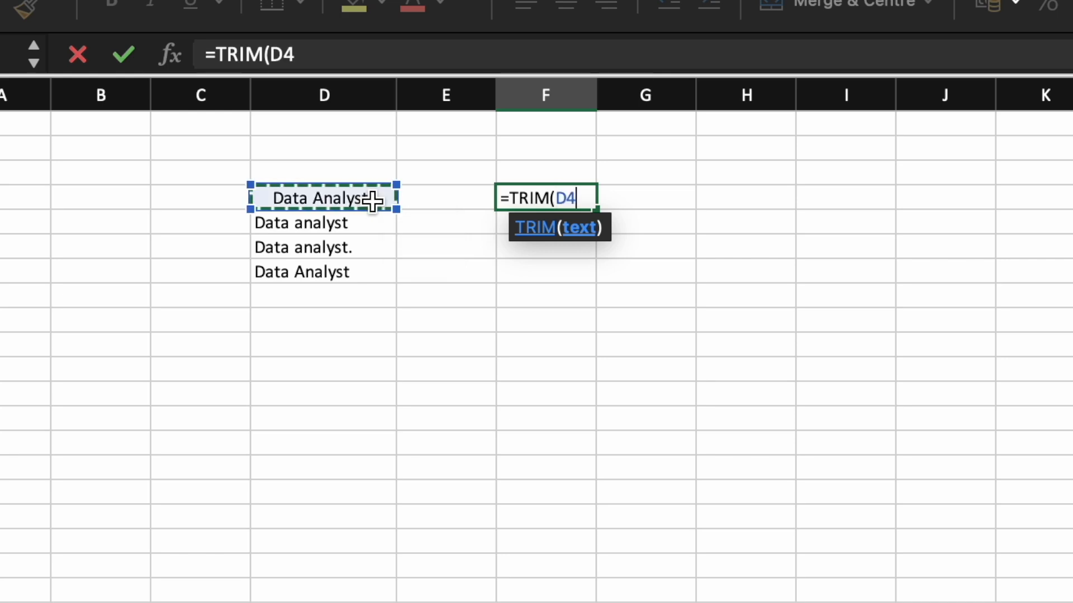
key("Return")
left_click(584, 199)
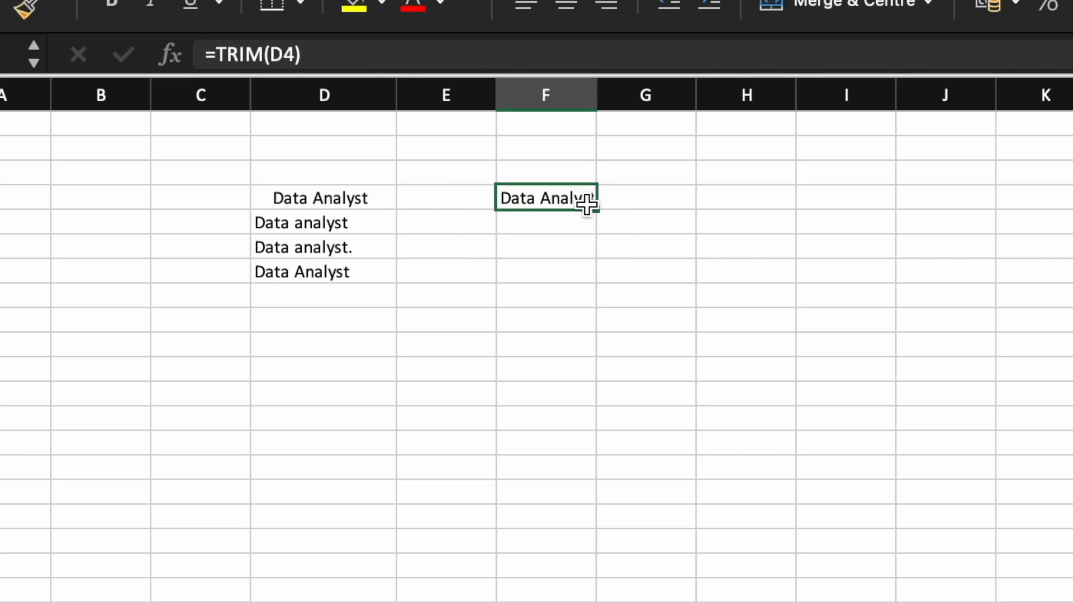
left_click_drag(591, 211, 591, 281)
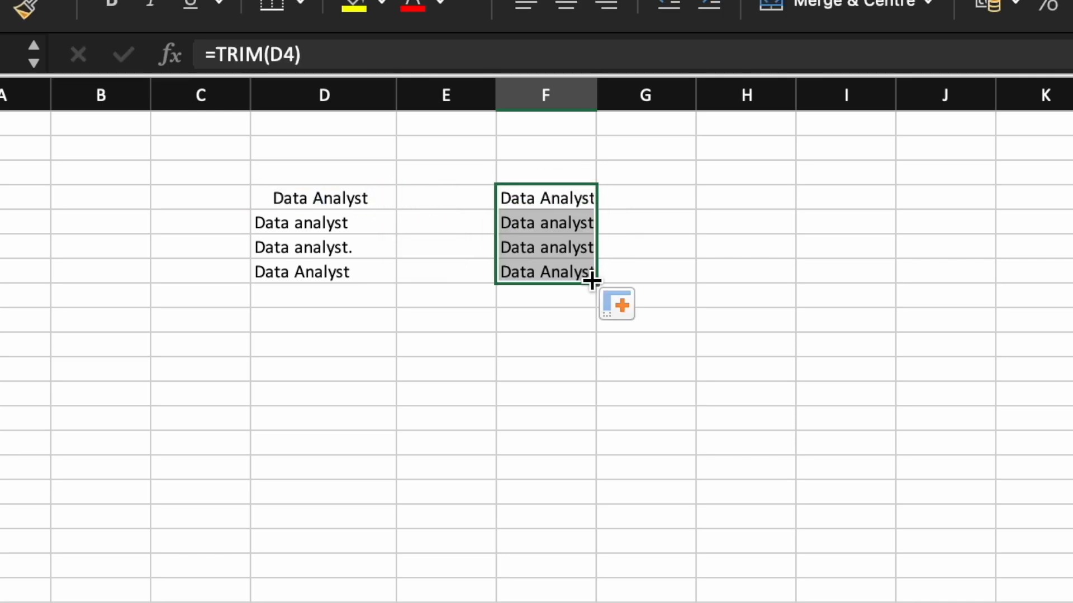
left_click(743, 267)
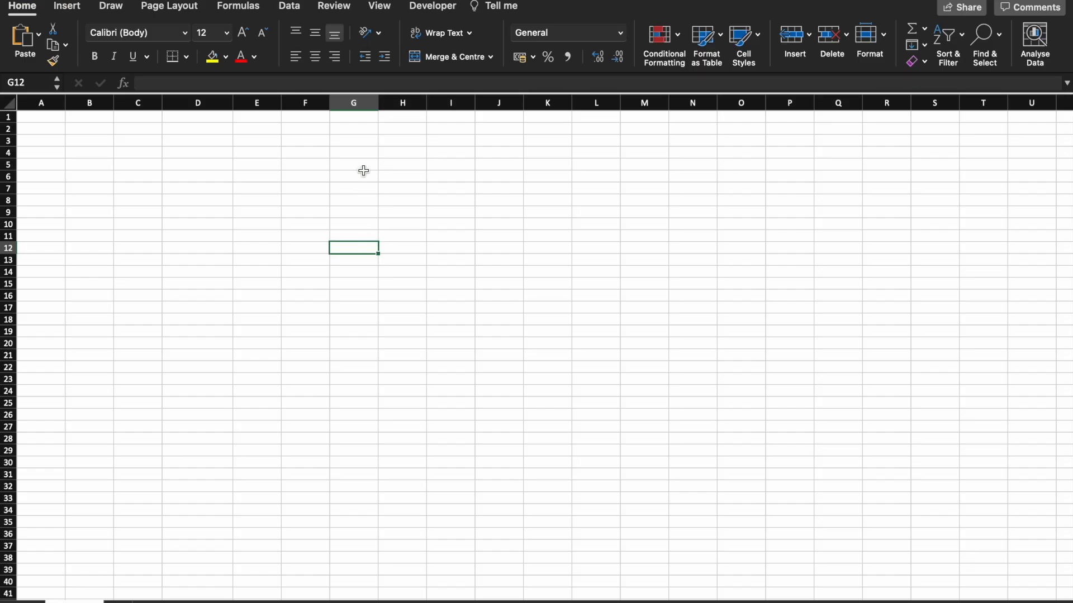
In G5, enter a RANDBETWEEN formula with bottom 1 and top 100, and fill it down to G15.
left_click(364, 170)
type("=rand")
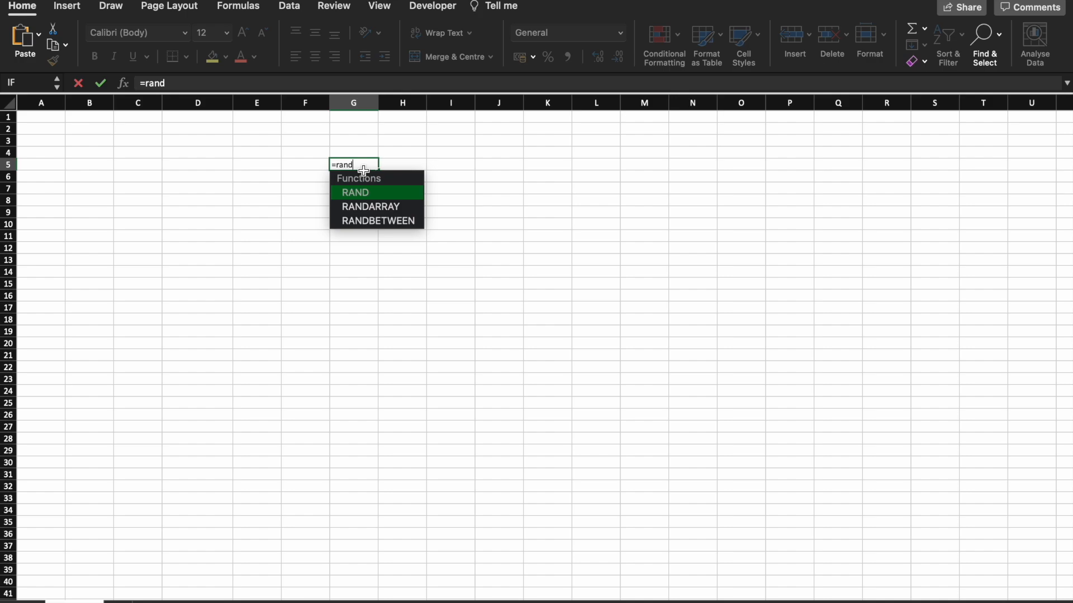
double_click(383, 221)
left_click(259, 83)
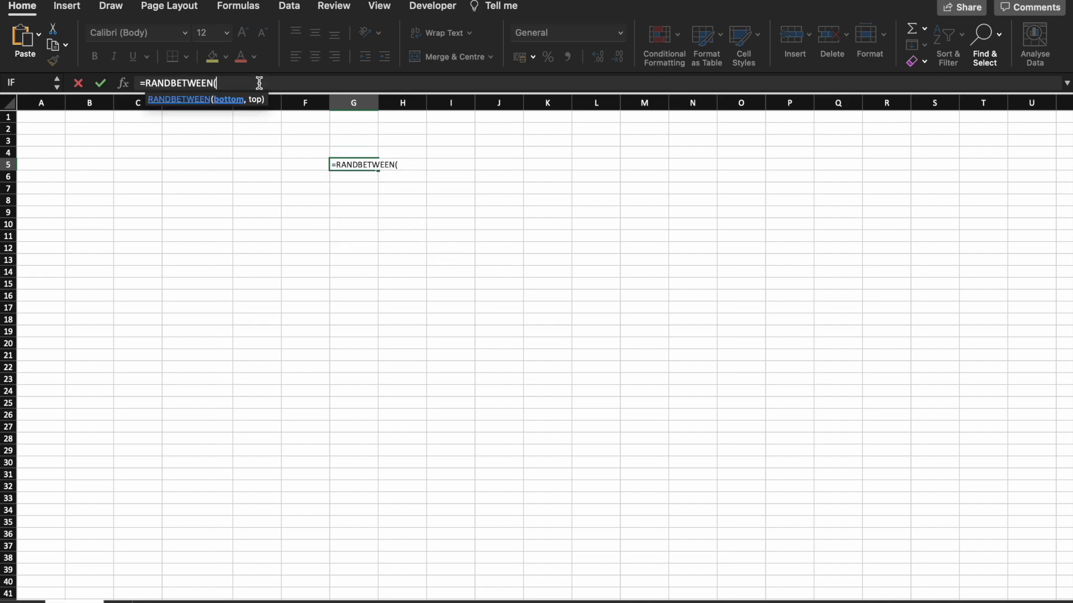
type("1,100)")
key("Return")
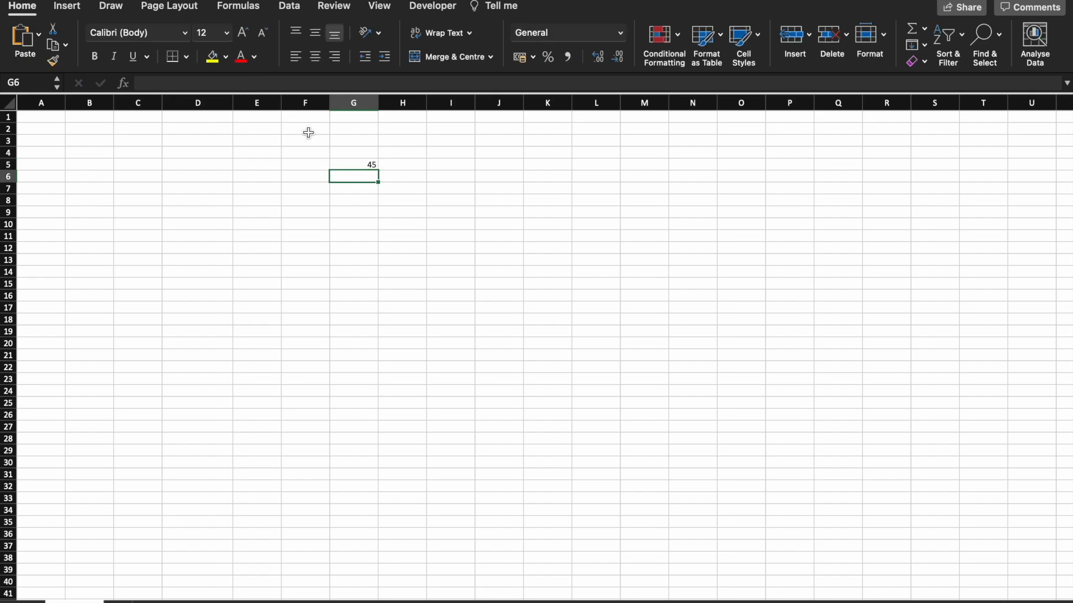
left_click(351, 164)
left_click_drag(379, 171, 376, 286)
In G18, enter an AVERAGE formula of the random numbers in G5:G15.
left_click(363, 320)
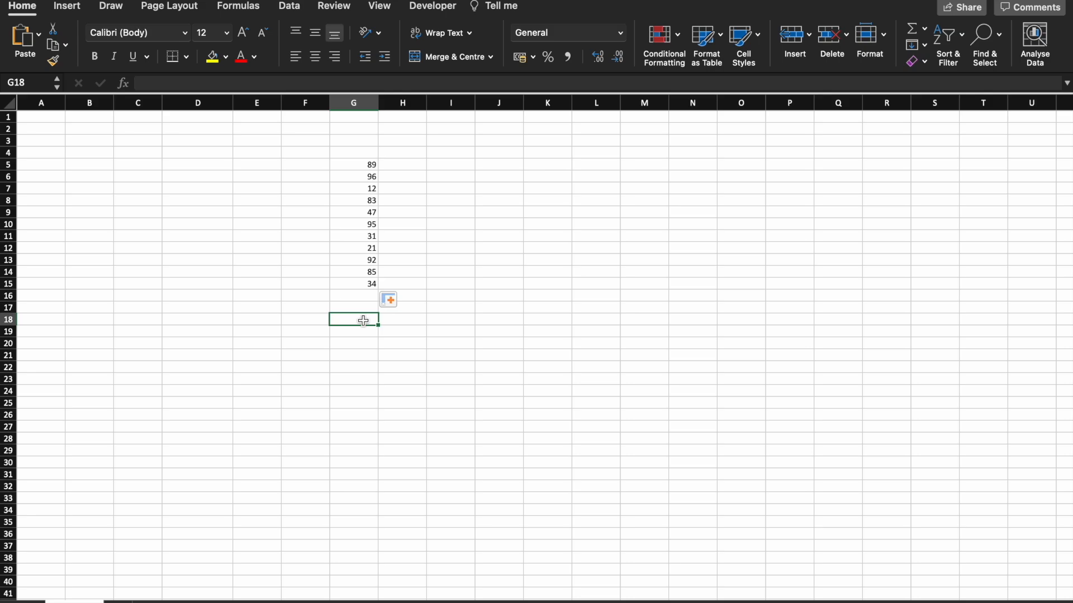
type("=aver")
key("Tab")
left_click_drag(366, 163, 370, 284)
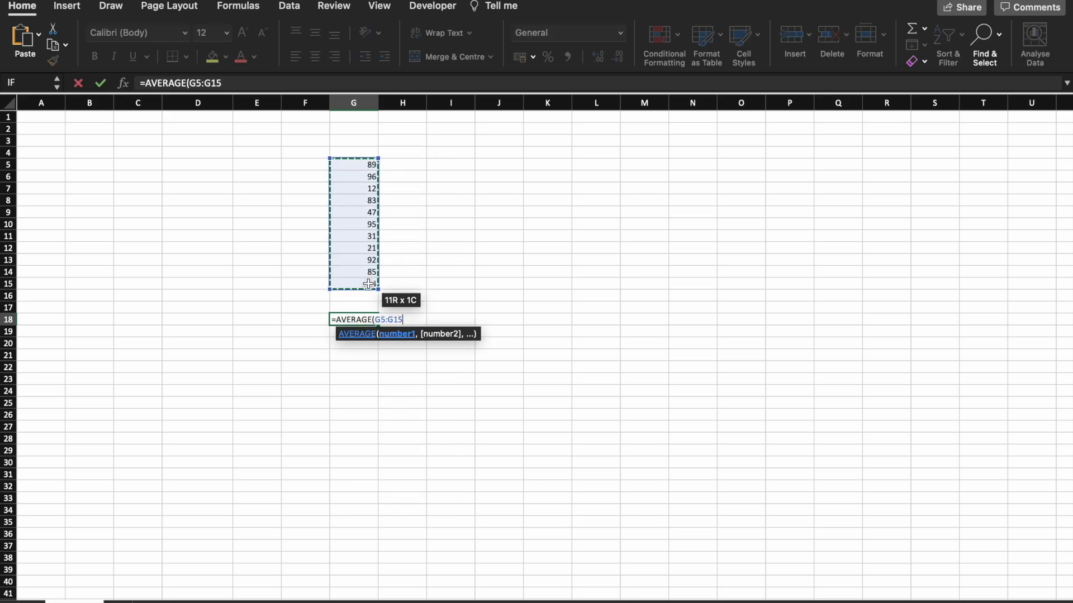
key("Return")
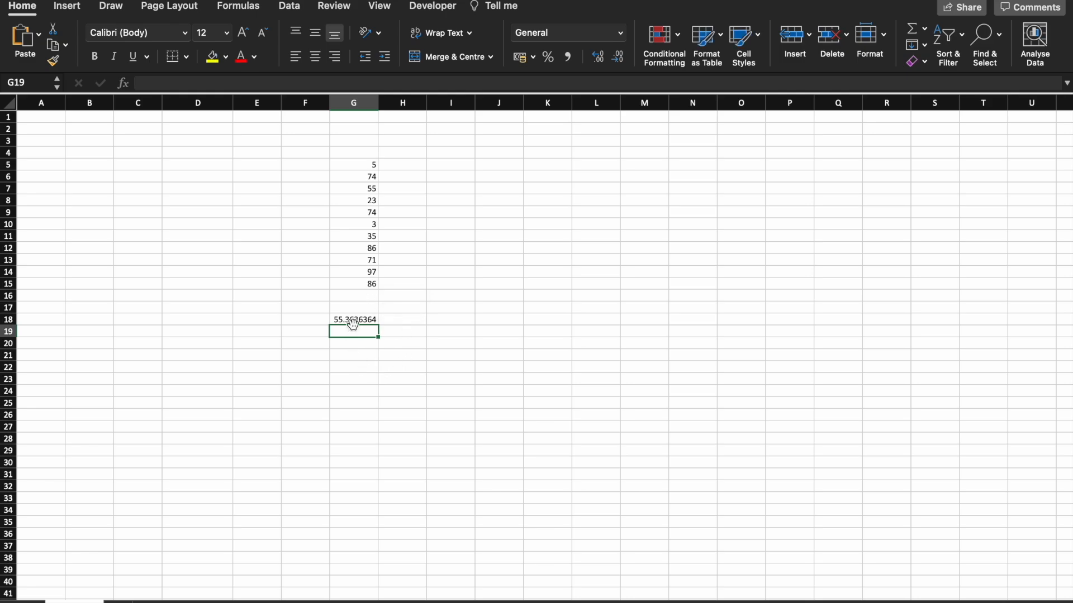
In I18, enter a ROUND formula rounding G18 to 1 decimal place.
left_click(352, 322)
left_click(438, 322)
type("=round")
key("Tab")
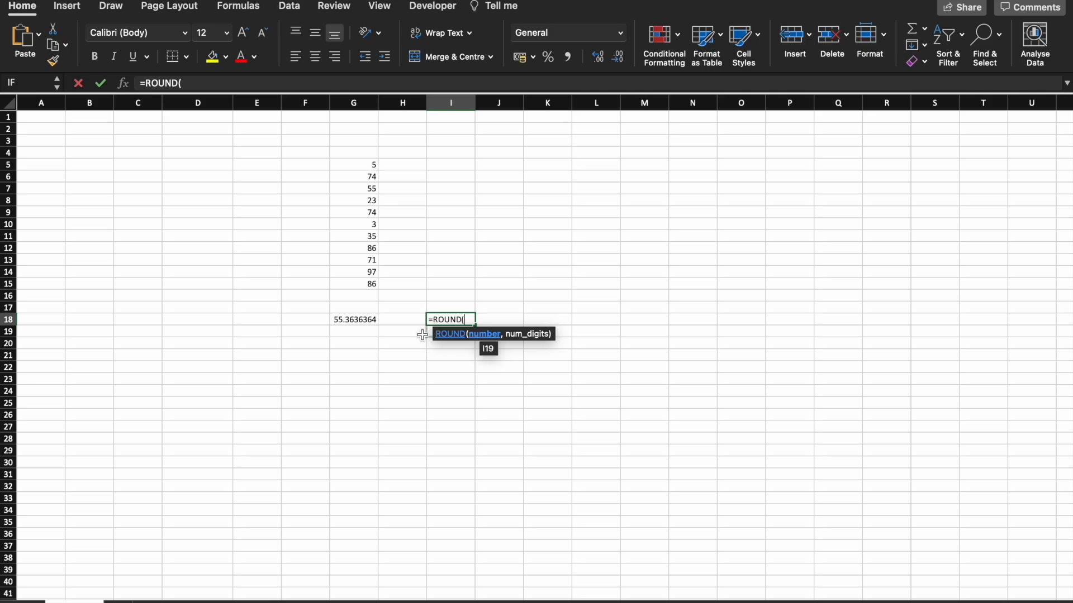
left_click(369, 322)
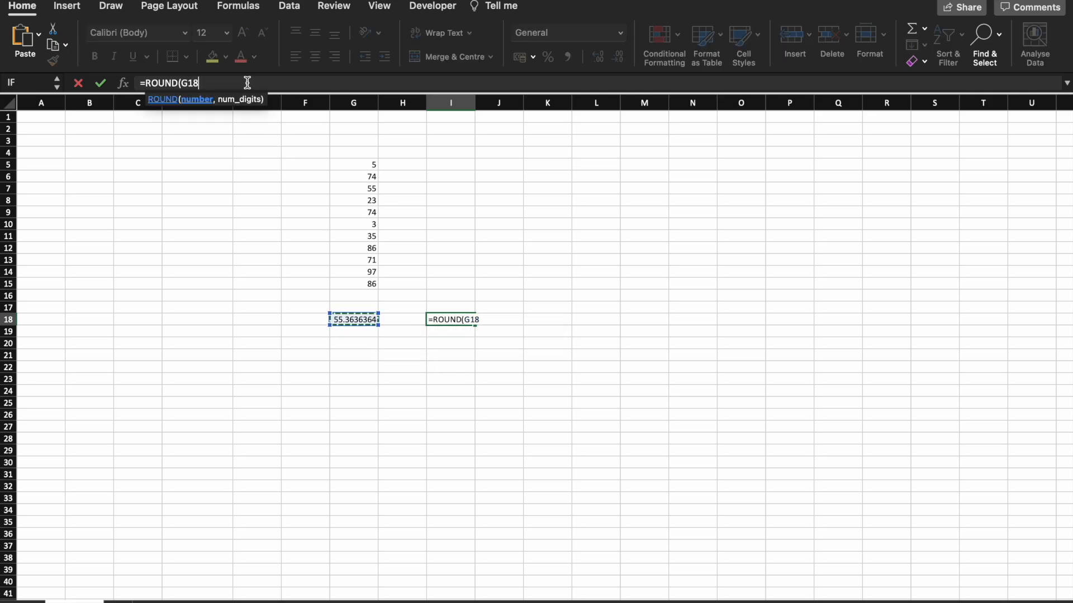
type(",1)")
key("Return")
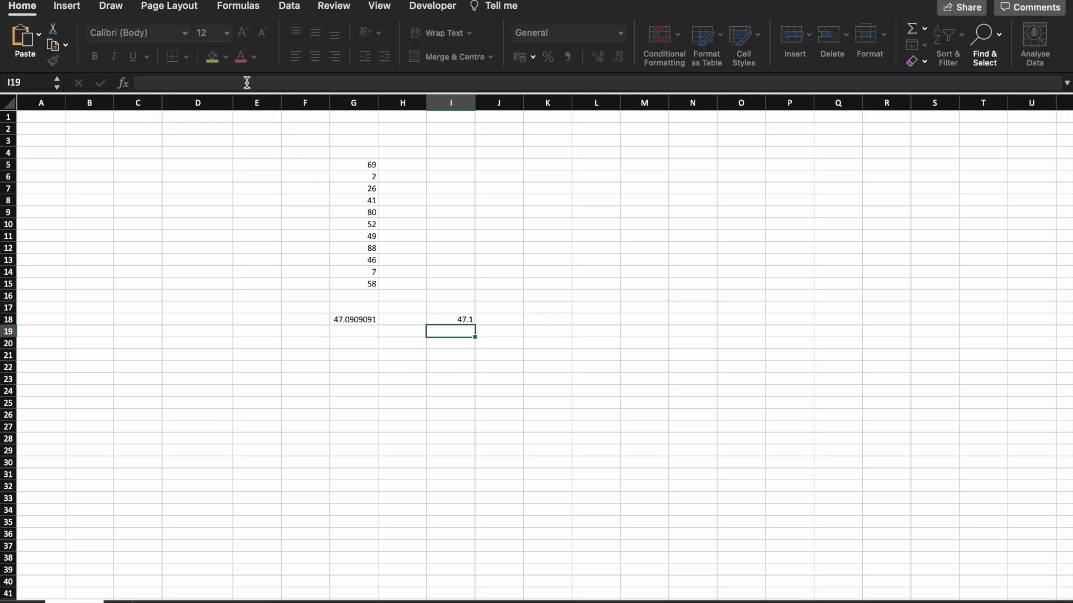
left_click(454, 323)
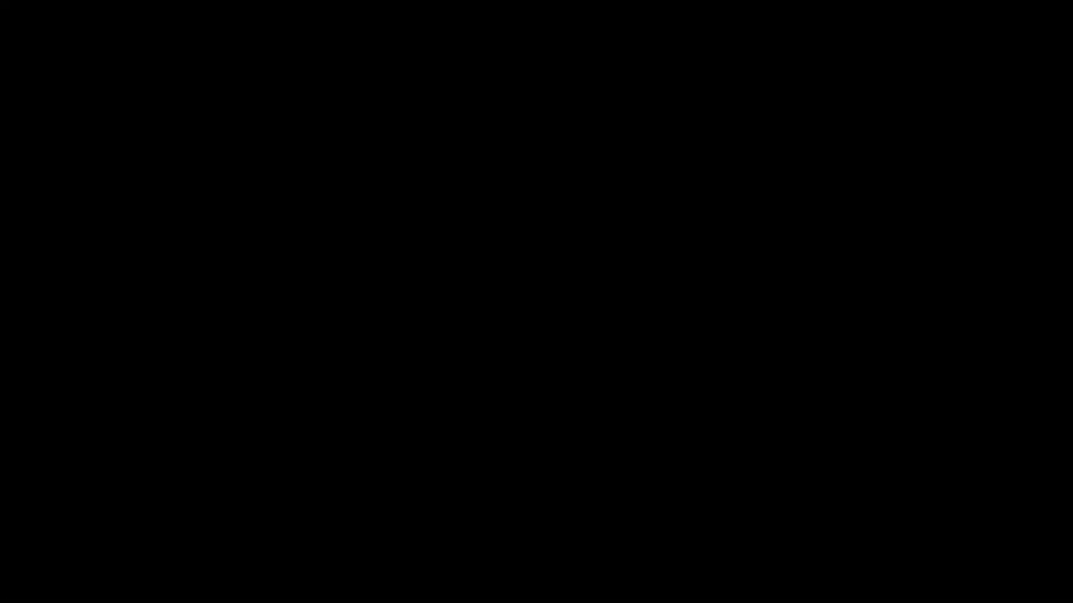